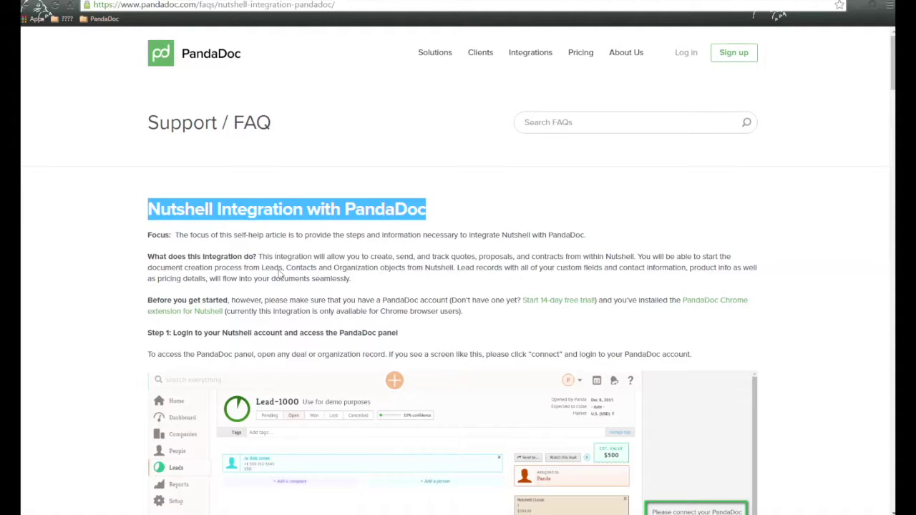
Follow the FAQ's extension link and add the Documents Automation for Nutshell CRM extension to Chrome
left_click_drag(261, 270, 379, 273)
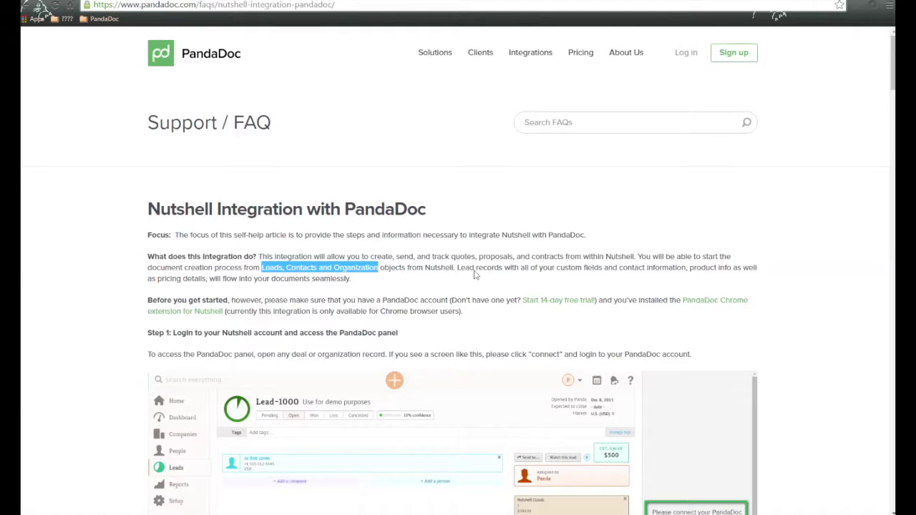
left_click(553, 301)
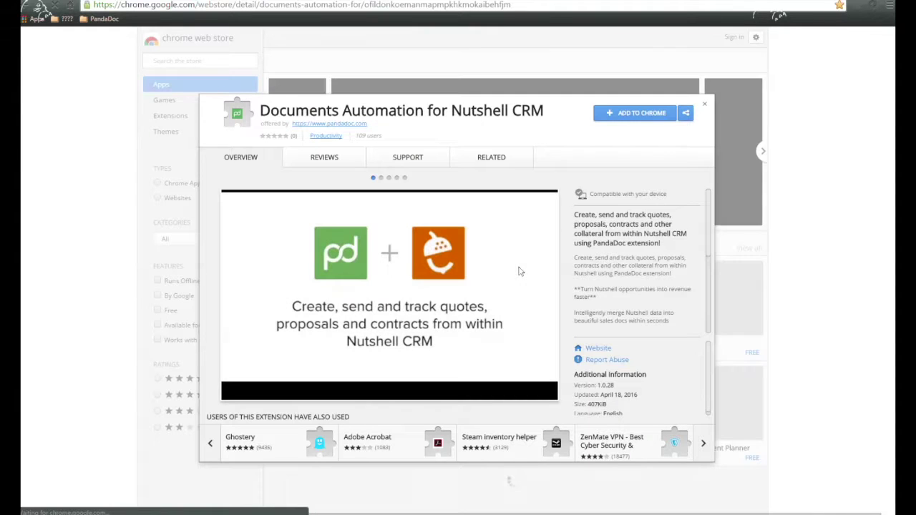
left_click(630, 114)
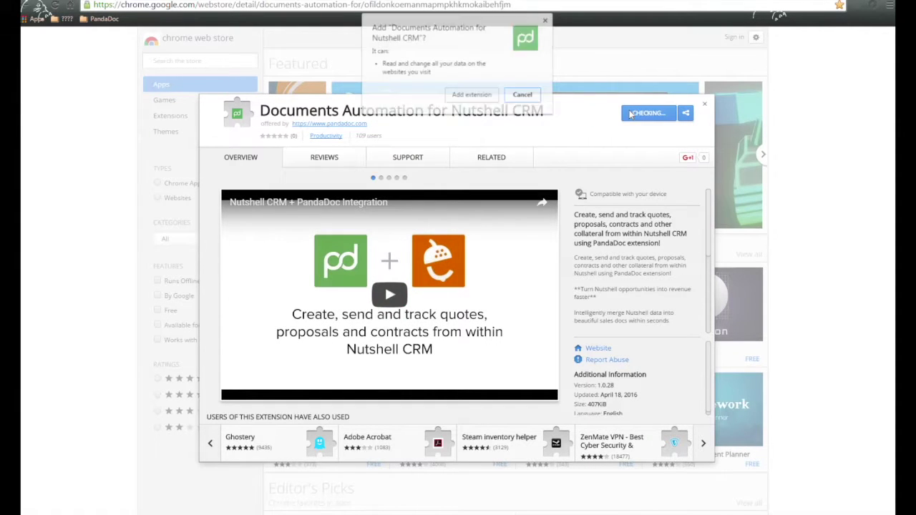
left_click(479, 99)
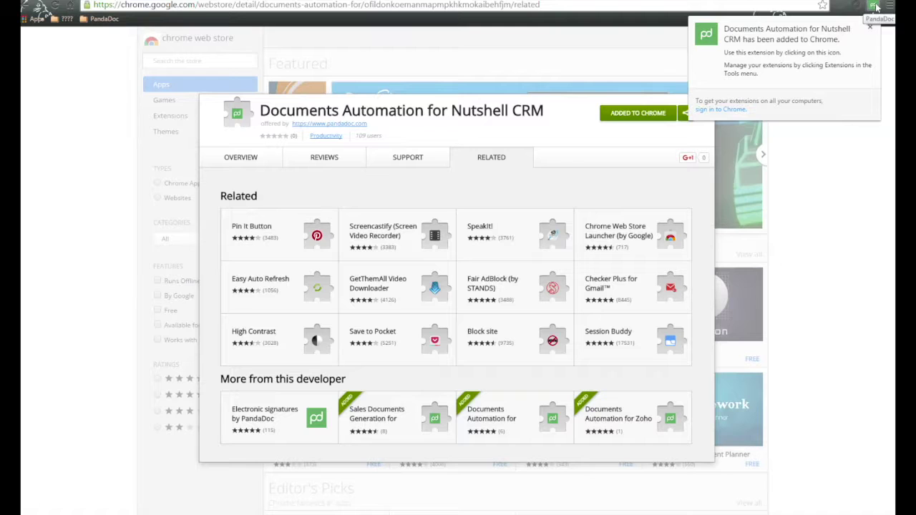
left_click(870, 27)
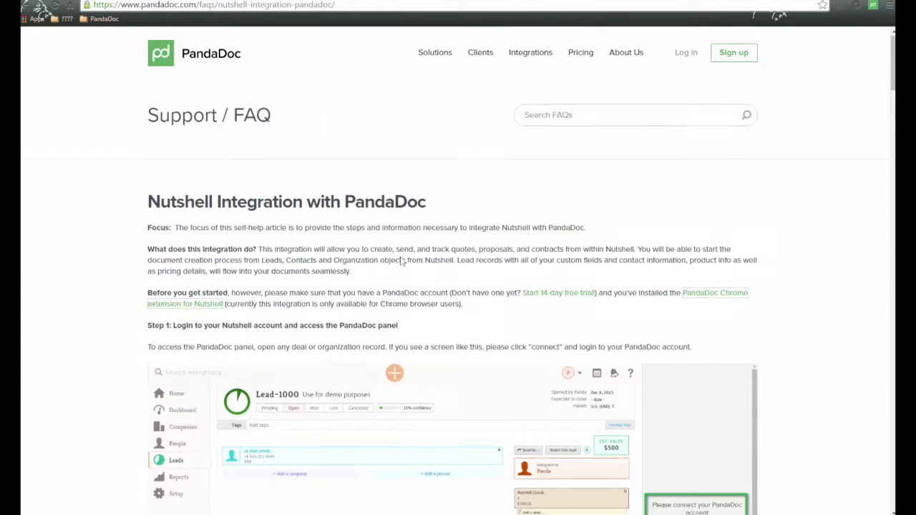
In Nutshell, view the PandaDoc panel on the Nutshell Inc. company record and on its CEO's contact record
scroll(405, 264, "down", 2)
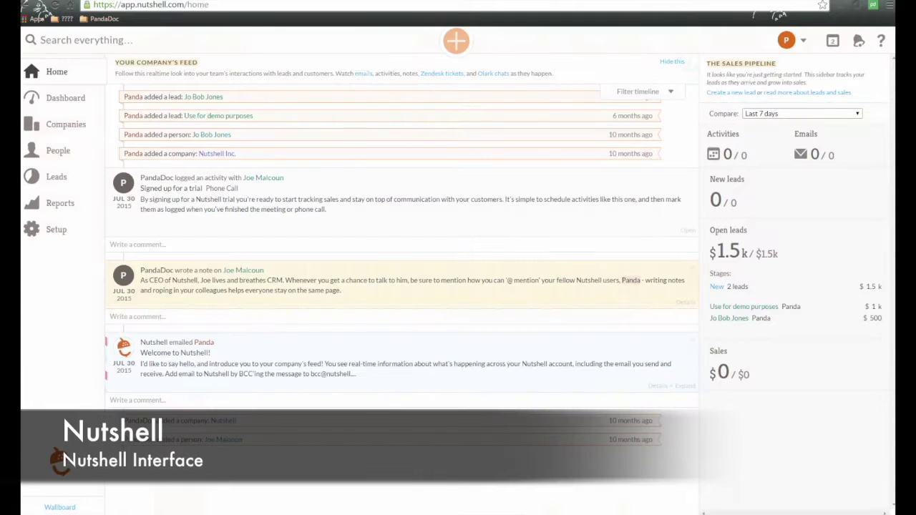
left_click(66, 126)
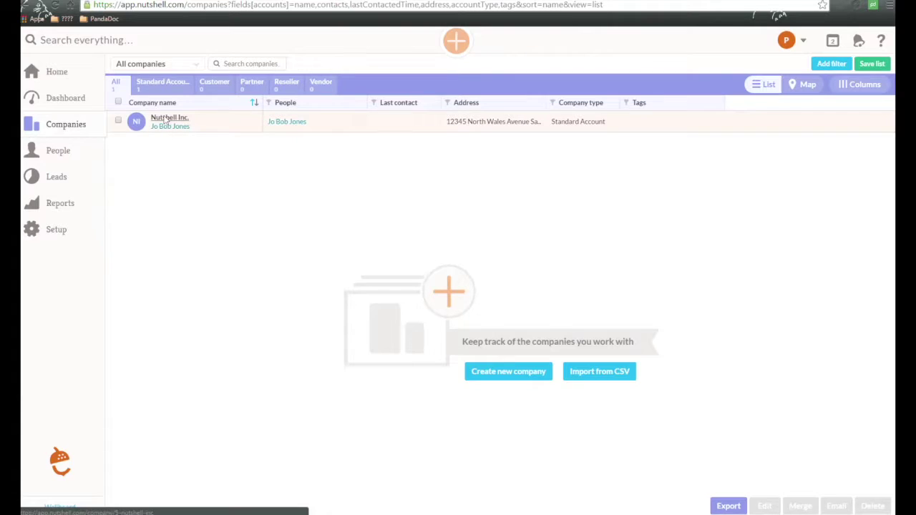
left_click(168, 119)
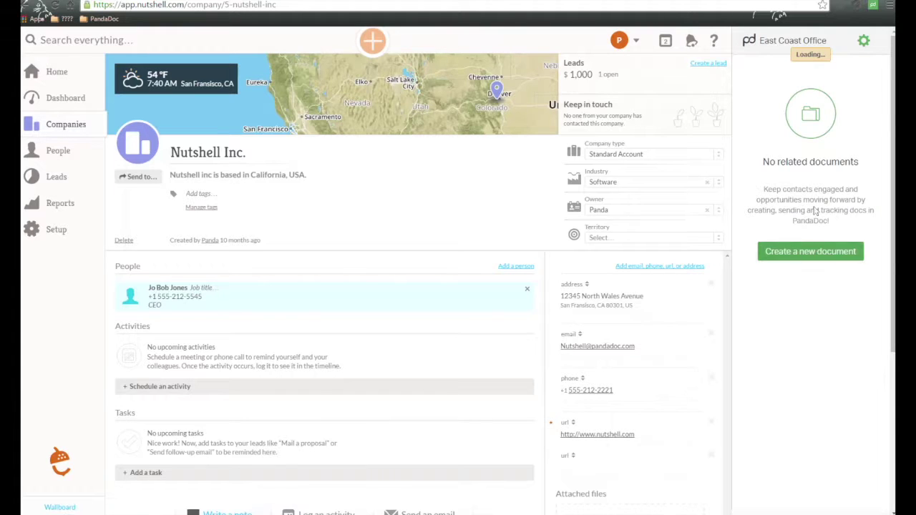
left_click(57, 150)
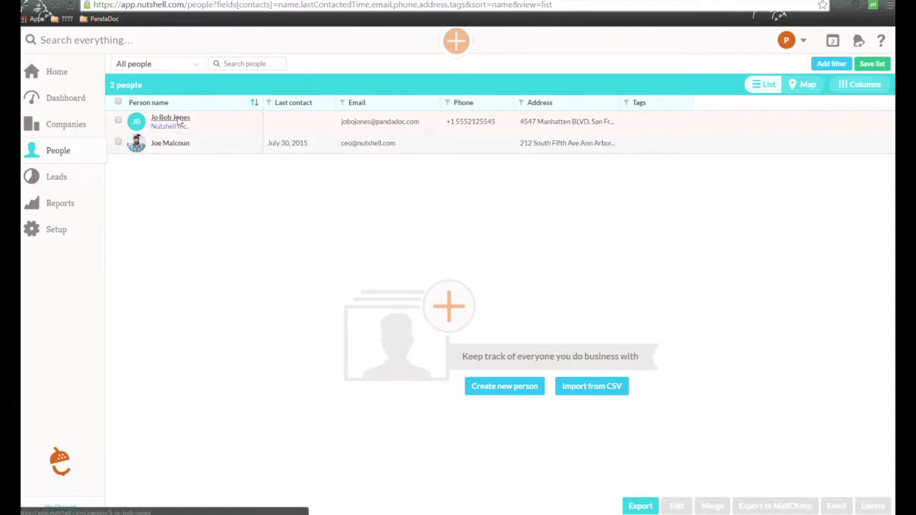
left_click(179, 122)
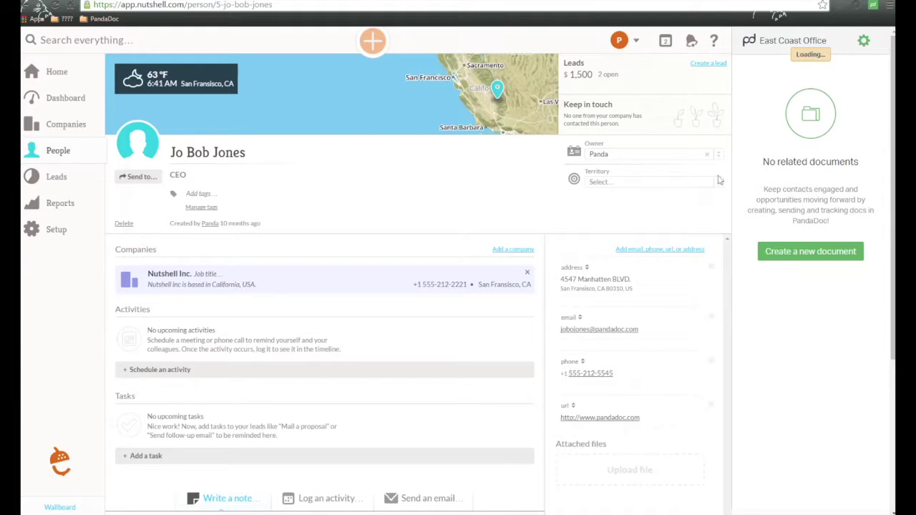
Open the "Use for demo purposes" lead to view its PandaDoc panel
left_click(57, 179)
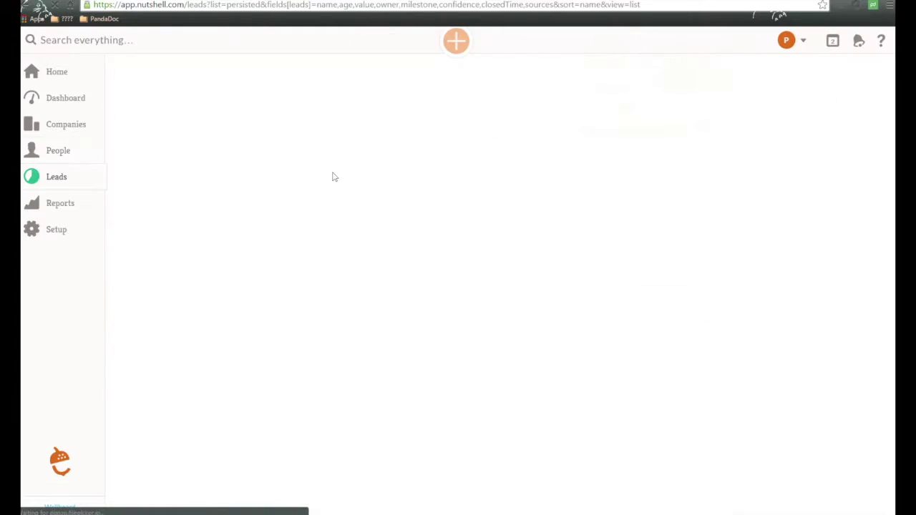
left_click(193, 119)
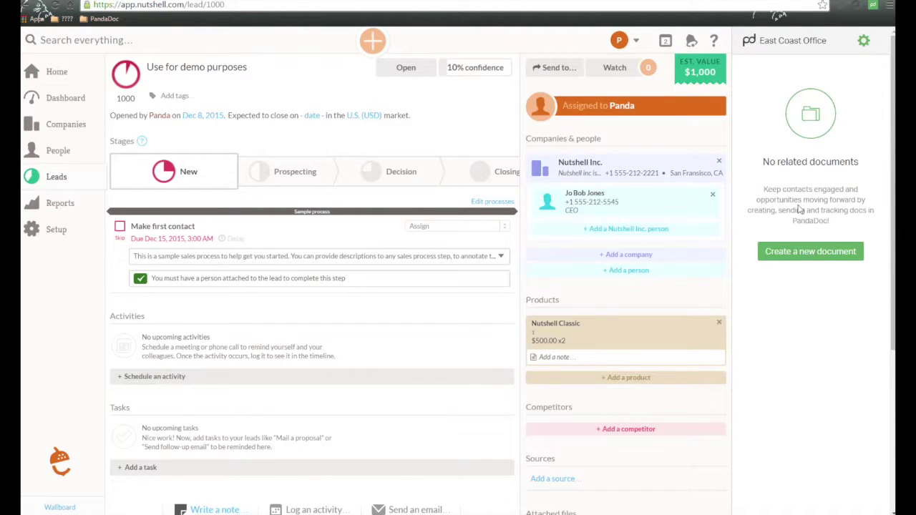
left_click(585, 193)
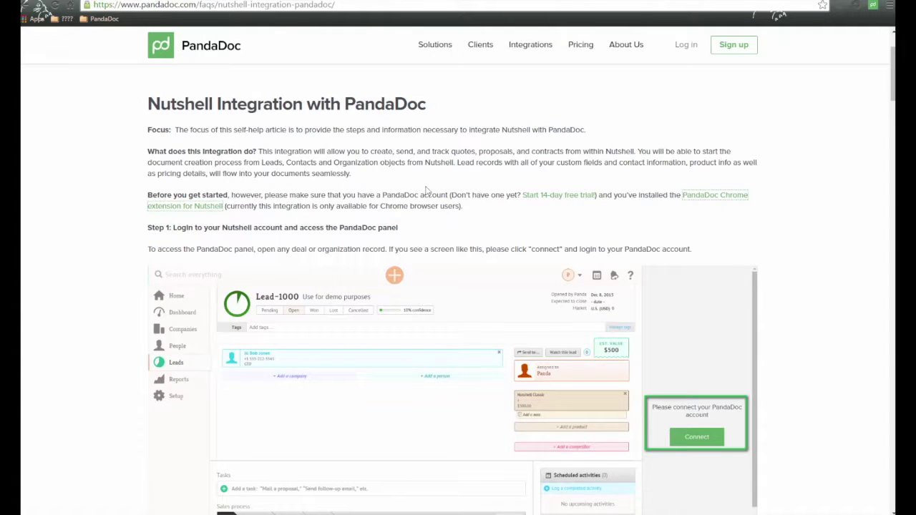
Read the PandaDoc FAQ article from connecting the account down to the related documents section
scroll(427, 191, "down", 5)
scroll(427, 191, "down", 5)
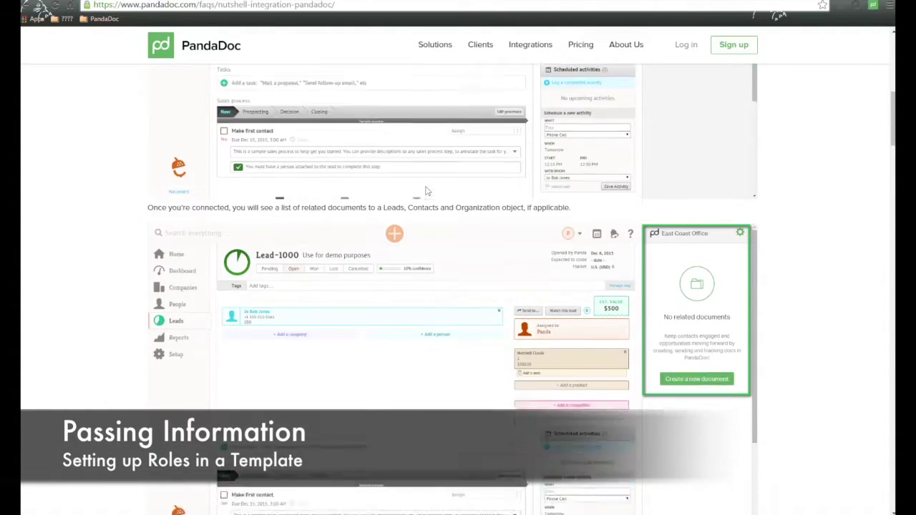
scroll(427, 191, "down", 3)
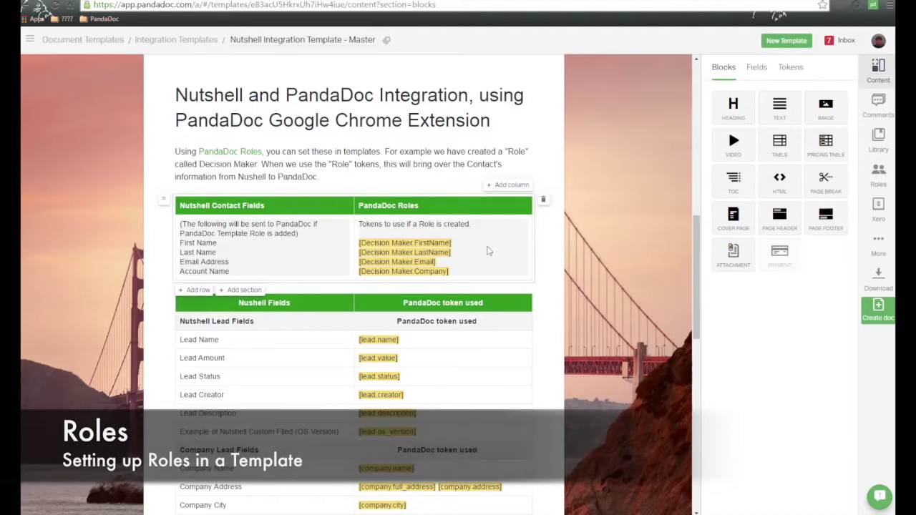
In the Nutshell Integration Template - Master in PandaDoc, examine the Decision Maker role and the template's token list
left_click(489, 247)
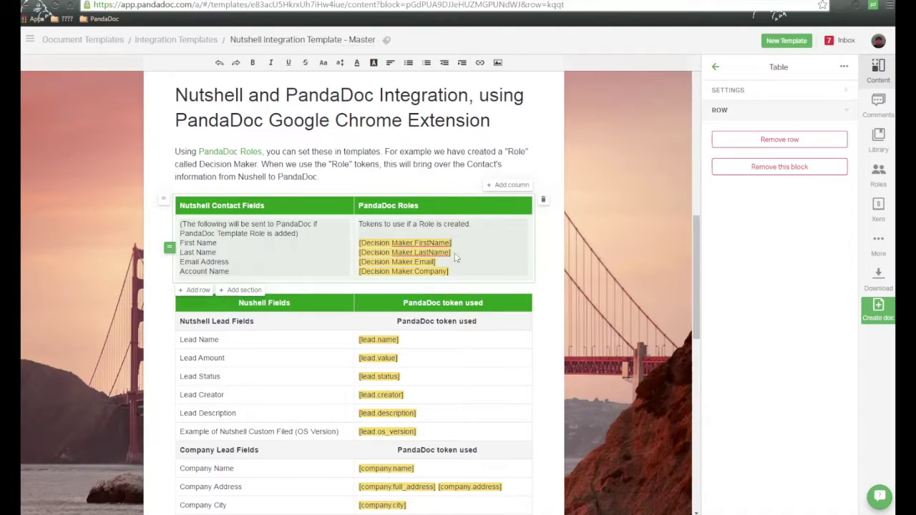
left_click(880, 183)
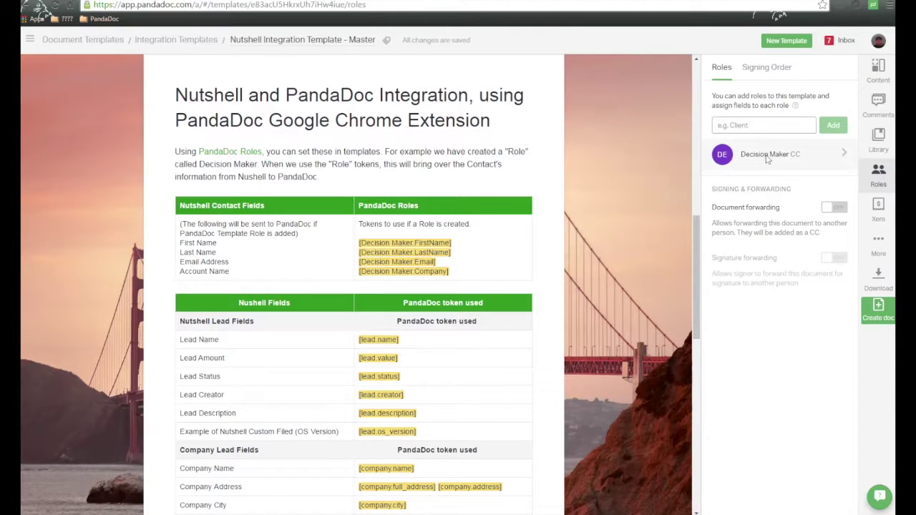
left_click(878, 71)
left_click(795, 71)
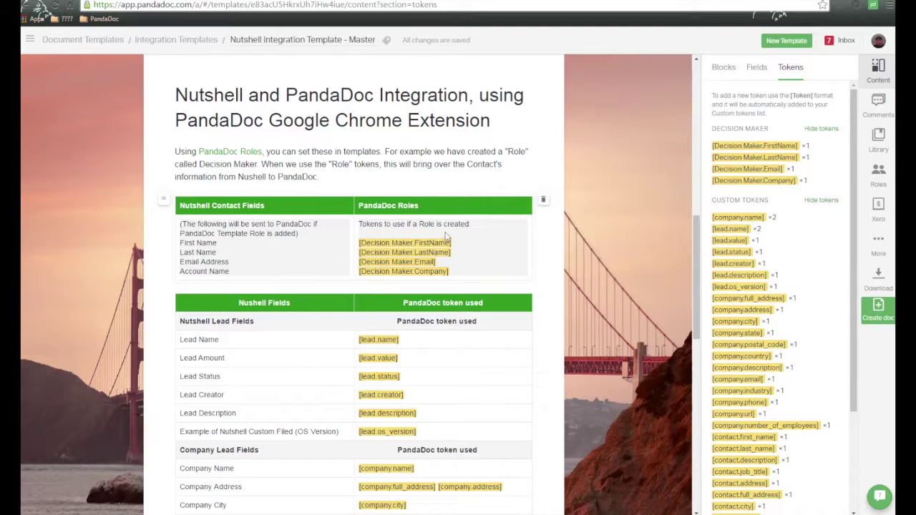
Review the tokens matched to the Nutshell lead, company and contact fields in the template's table
scroll(447, 237, "down", 3)
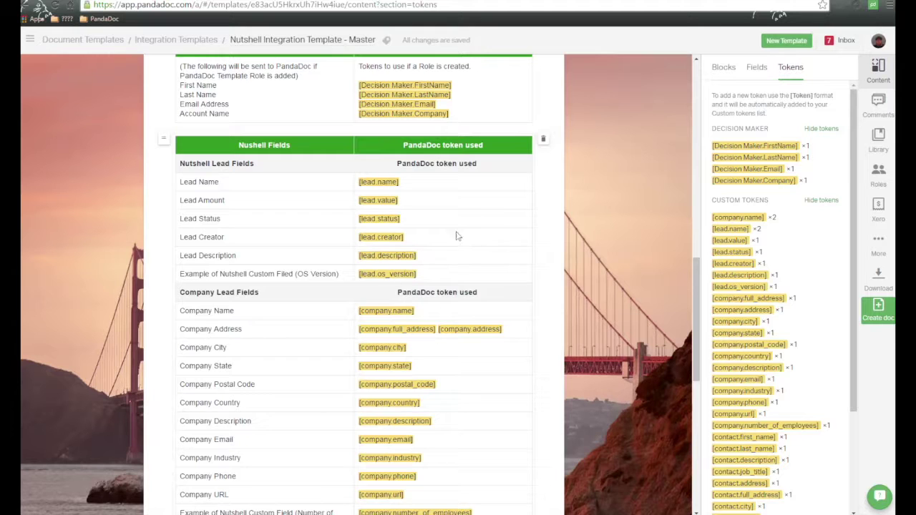
scroll(442, 223, "down", 3)
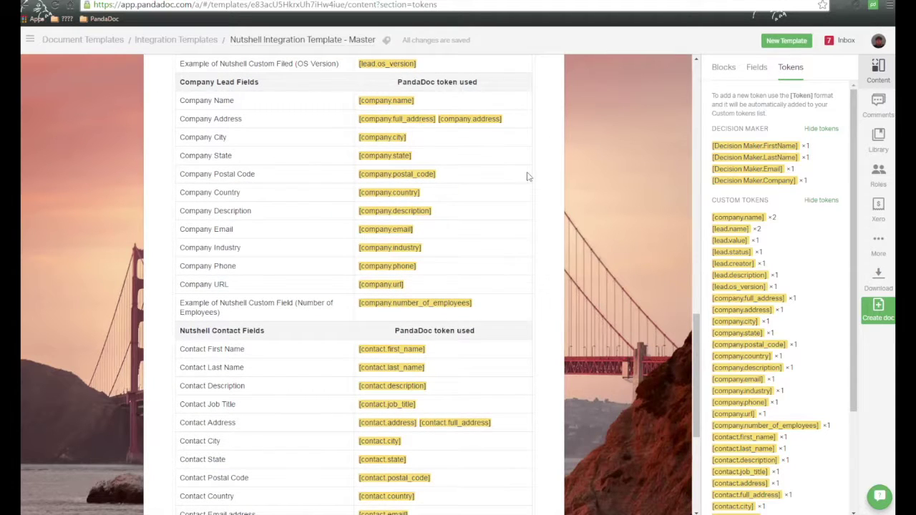
scroll(453, 227, "down", 2)
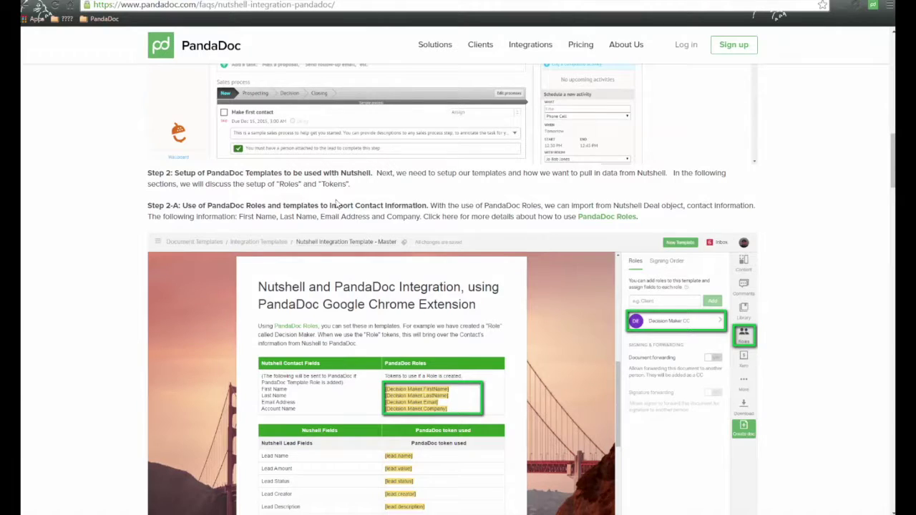
Find the example token list in the Nutshell integration FAQ article and select the [lead.name] token
scroll(369, 212, "down", 10)
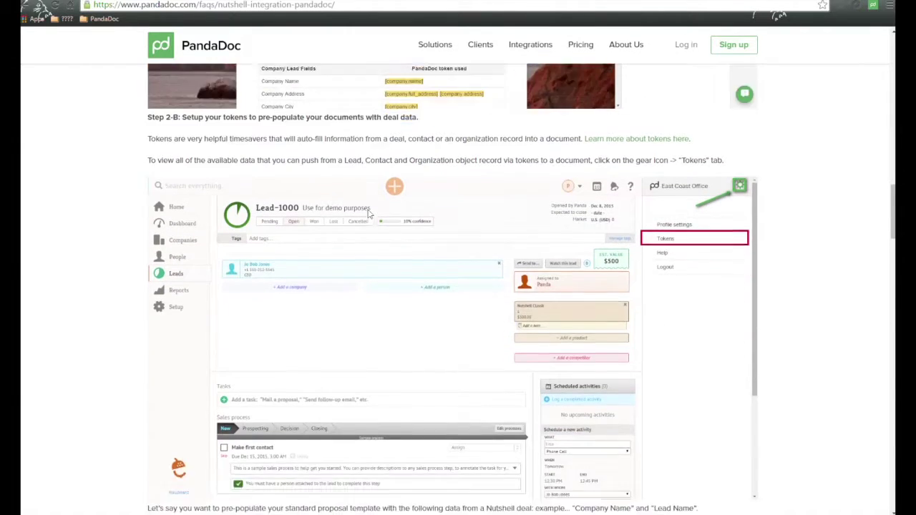
scroll(369, 212, "down", 10)
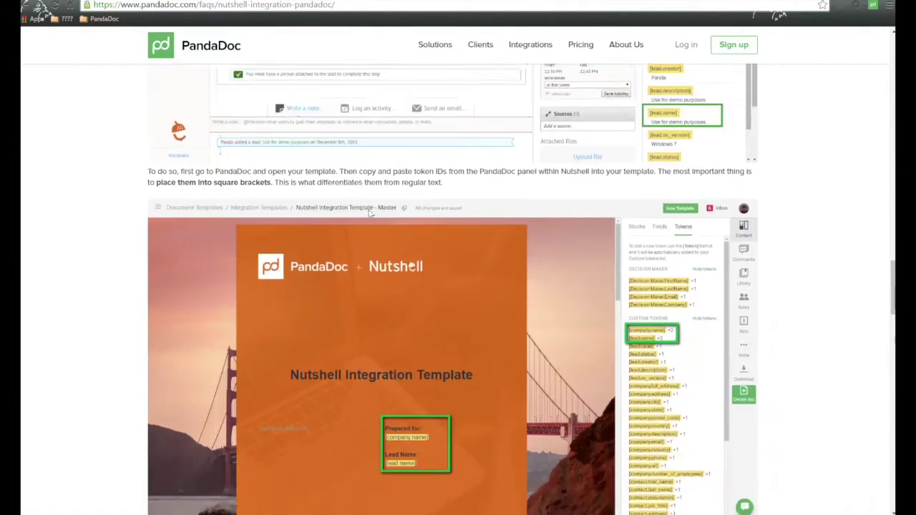
scroll(370, 212, "down", 6)
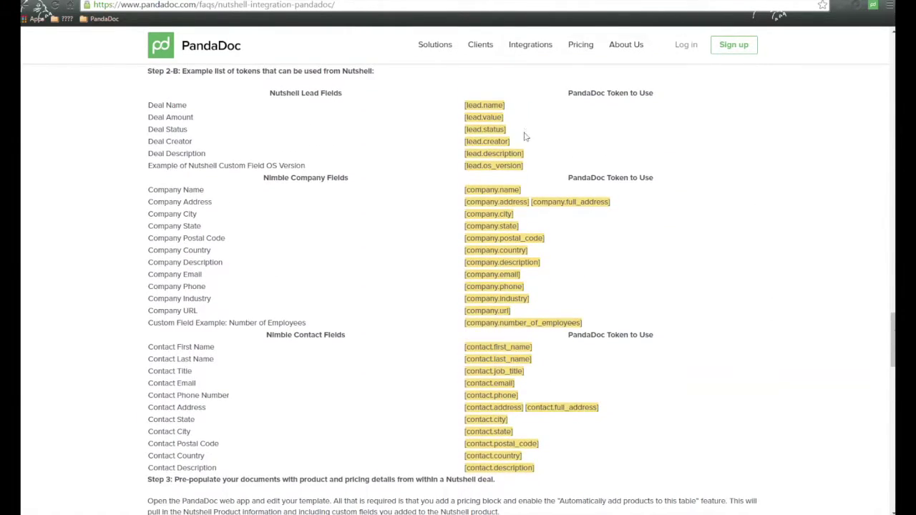
left_click_drag(506, 106, 462, 106)
right_click(487, 107)
left_click(415, 114)
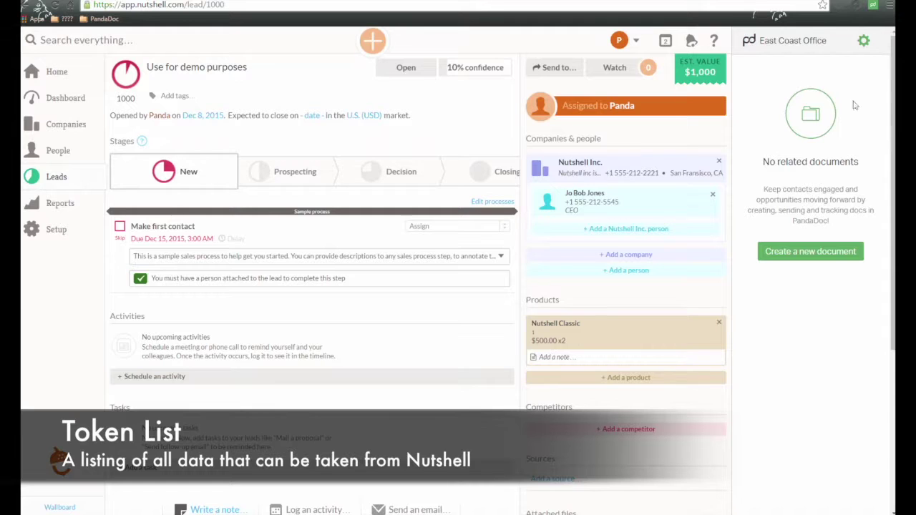
Show the tokens available for the "Use for demo purposes" lead from the PandaDoc settings in Nutshell
left_click(864, 43)
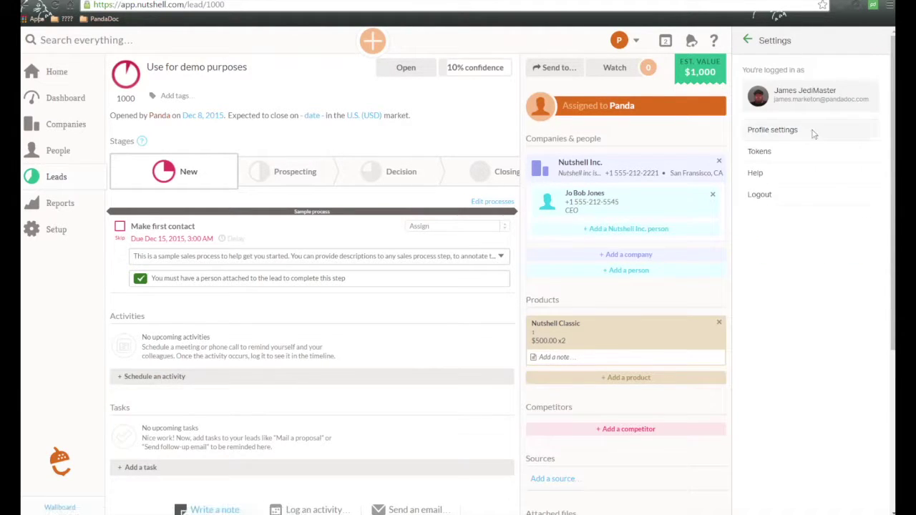
left_click(804, 150)
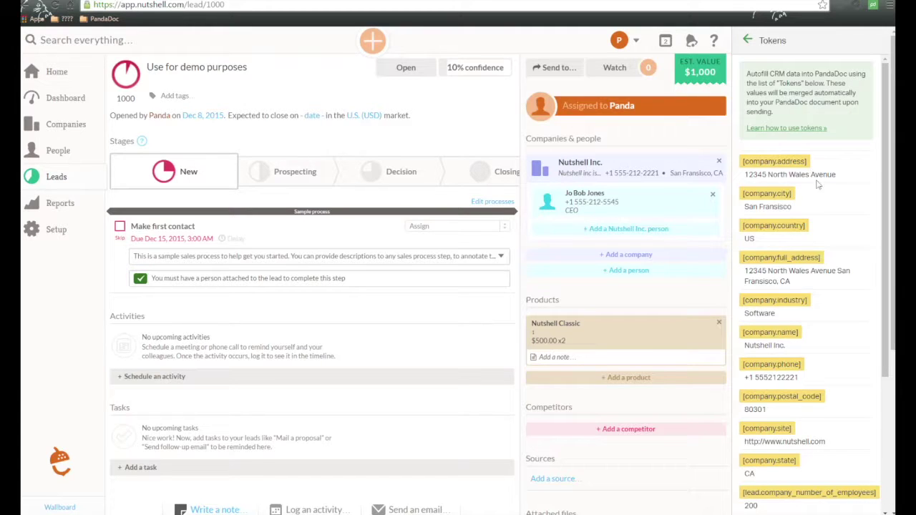
scroll(821, 192, "down", 5)
scroll(820, 192, "down", 2)
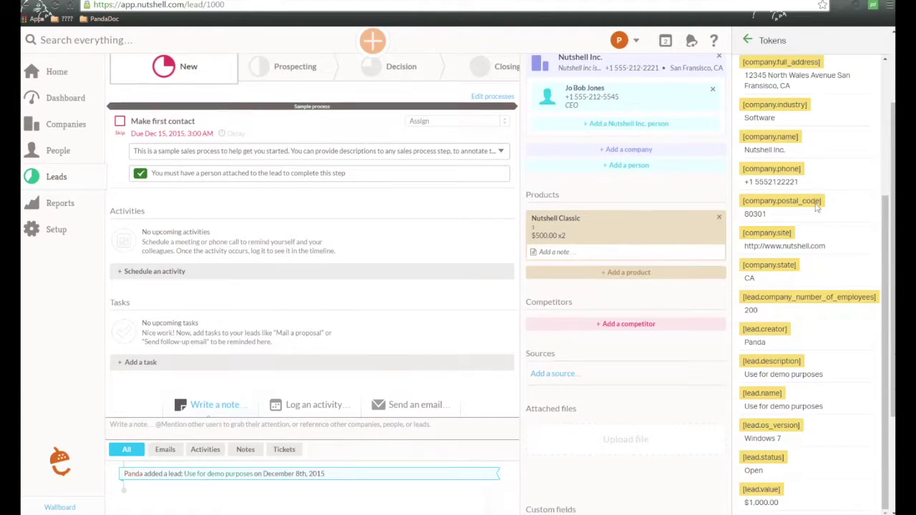
Copy the [lead.name] token and return from the token list to the lead's PandaDoc documents view
left_click_drag(781, 395, 752, 399)
right_click(751, 398)
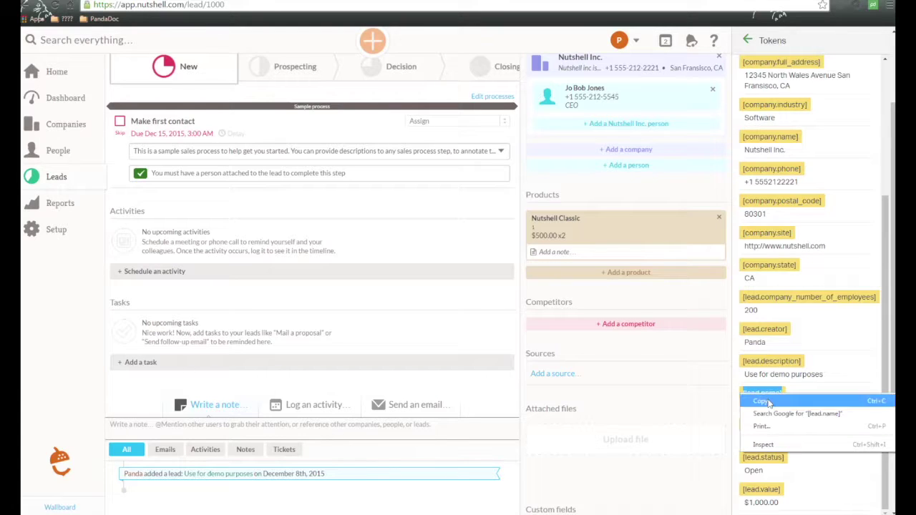
left_click(769, 405)
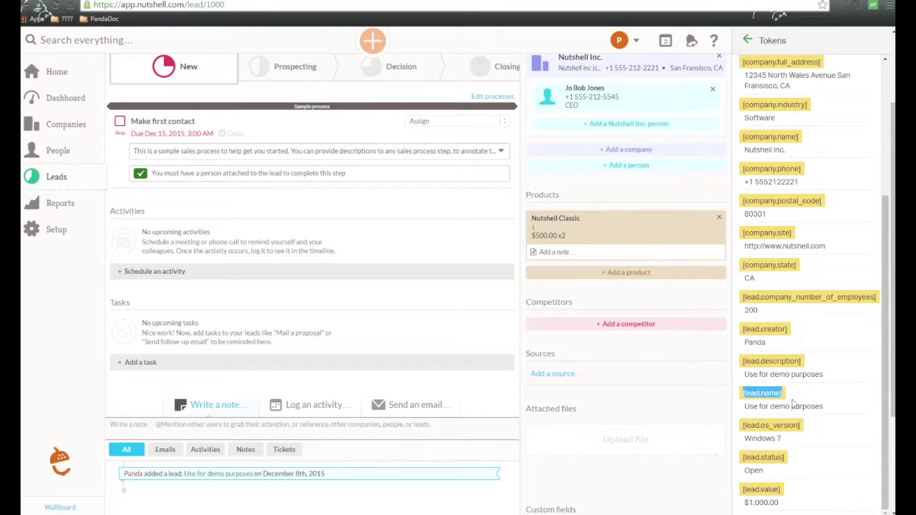
scroll(759, 358, "up", 10)
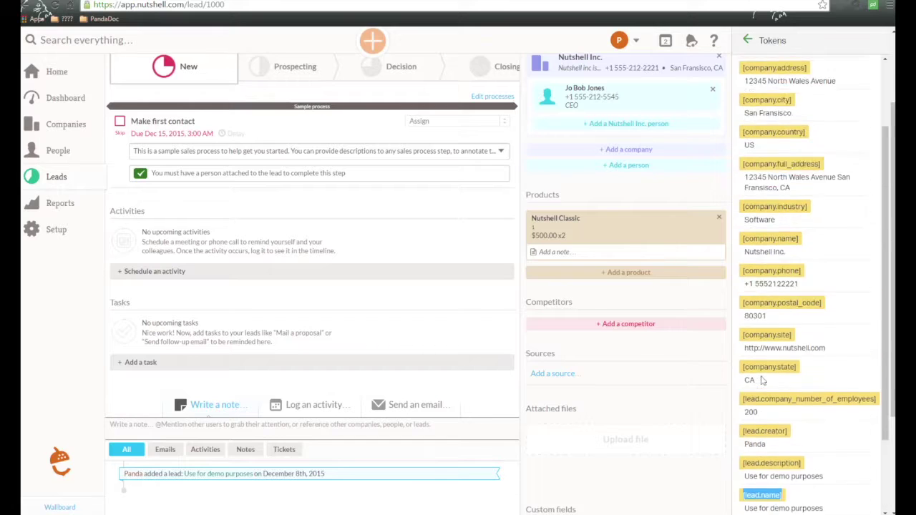
left_click(749, 41)
left_click(750, 41)
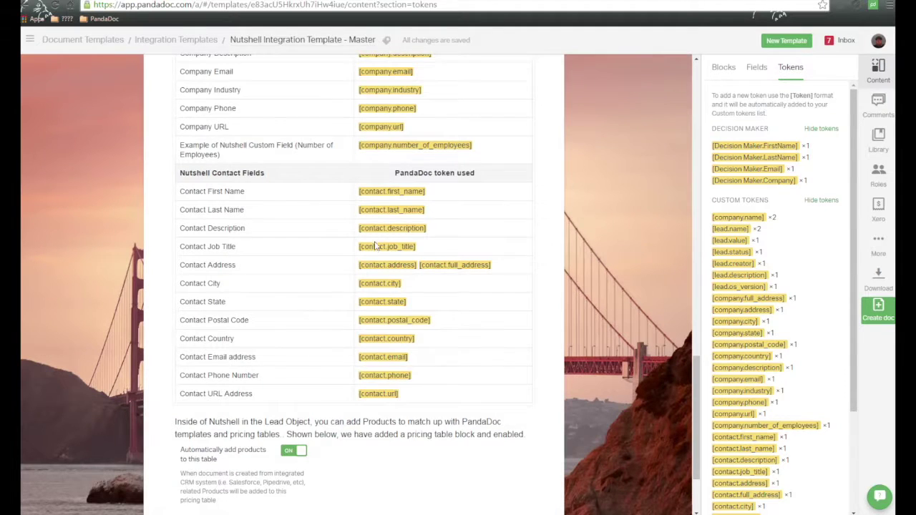
Select the pricing table at the end of the PandaDoc template and examine its setting for automatically adding products
scroll(375, 245, "down", 3)
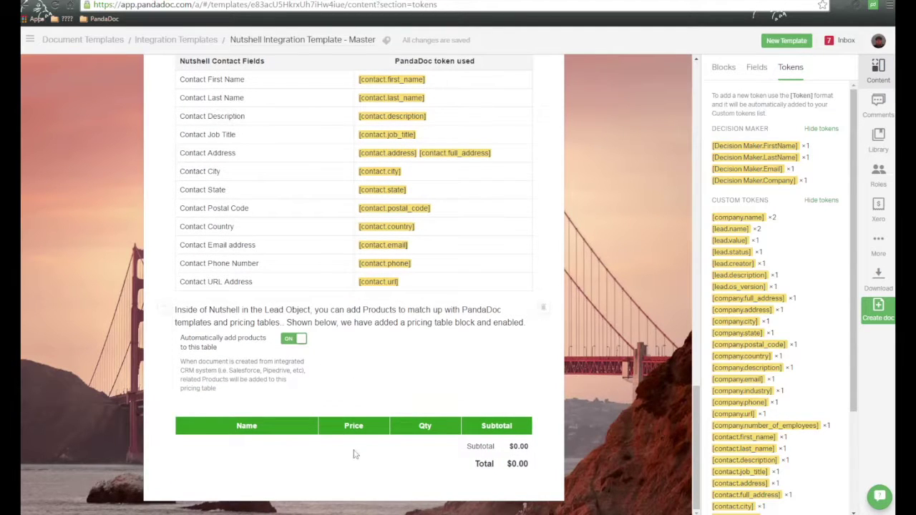
left_click(309, 433)
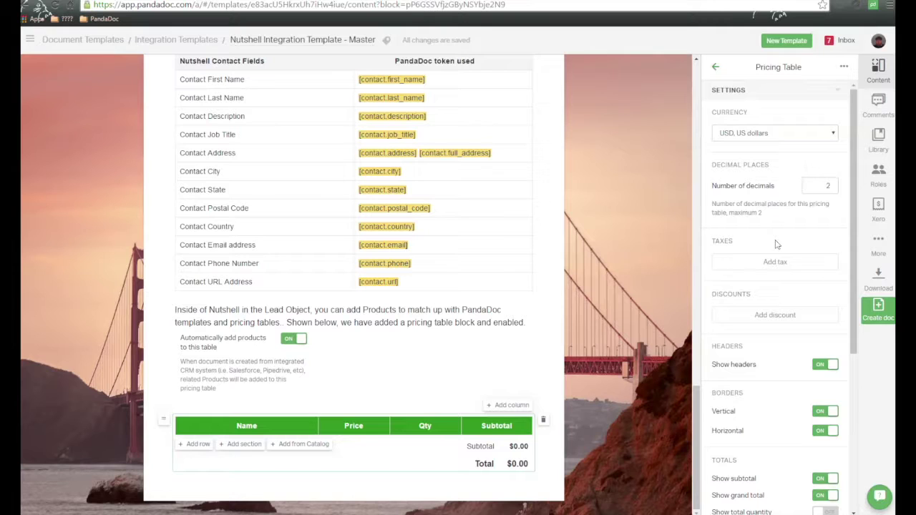
scroll(778, 243, "down", 4)
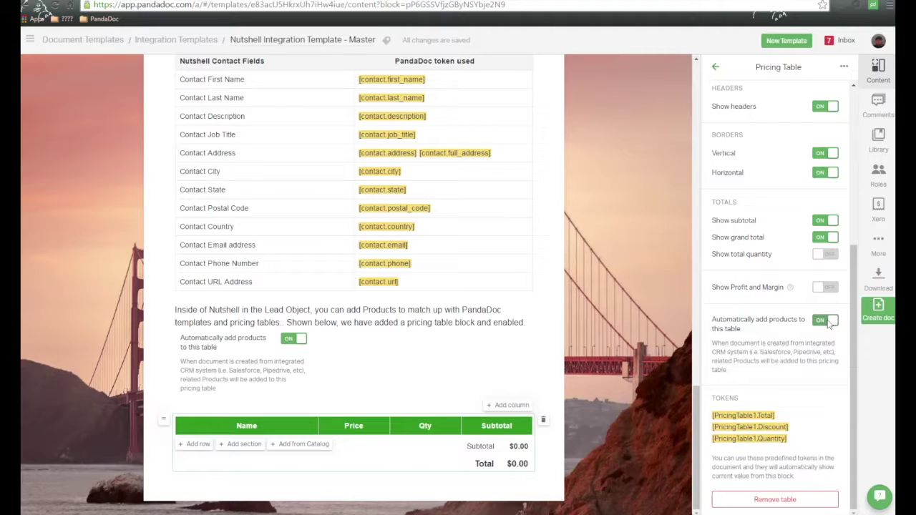
Examine the company and contact details attached to the "Use for demo purposes" lead in Nutshell
left_click_drag(696, 408, 683, 281)
scroll(683, 280, "up", 1)
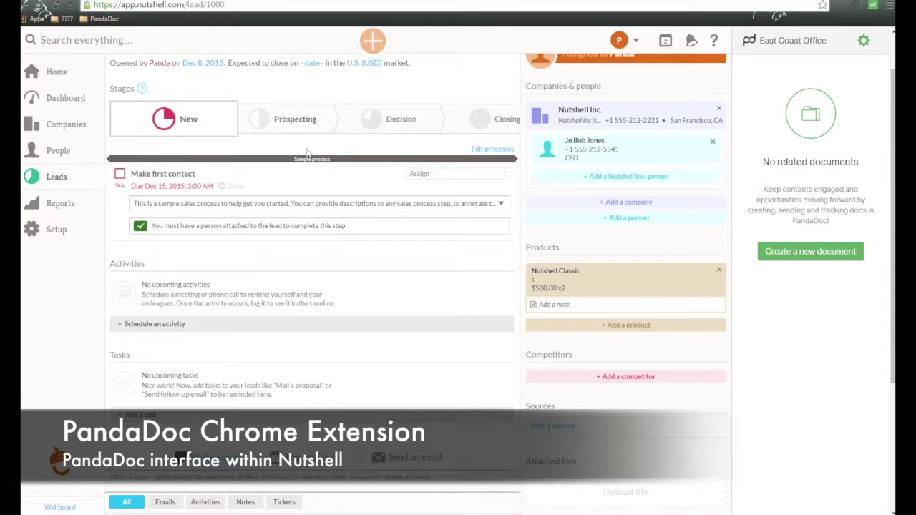
scroll(306, 149, "up", 1)
mouse_move(612, 167)
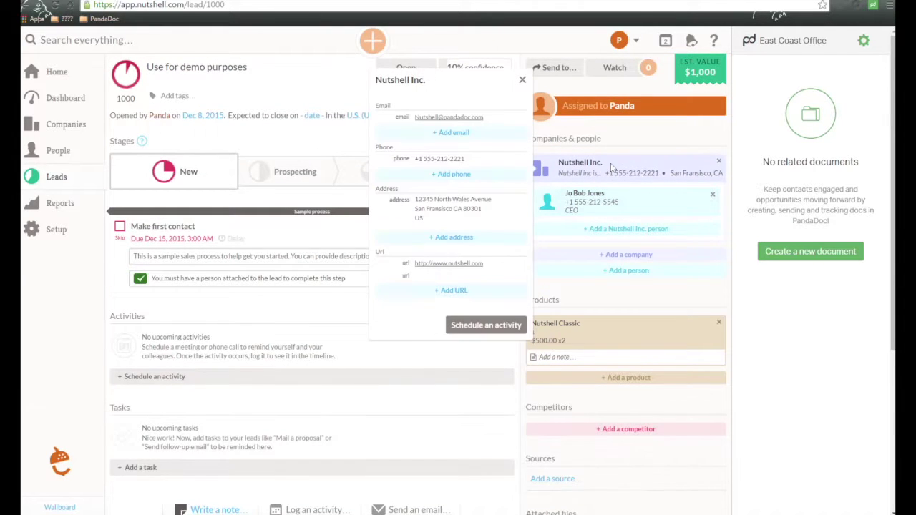
mouse_move(622, 211)
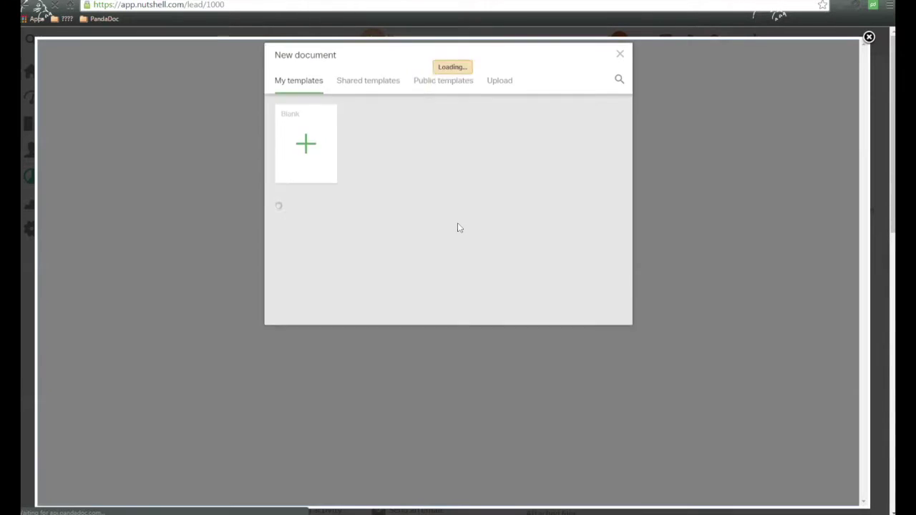
Start a new PandaDoc document from "Nutshell Integration Template - Master" in the Integration Templates folder
scroll(379, 276, "down", 1)
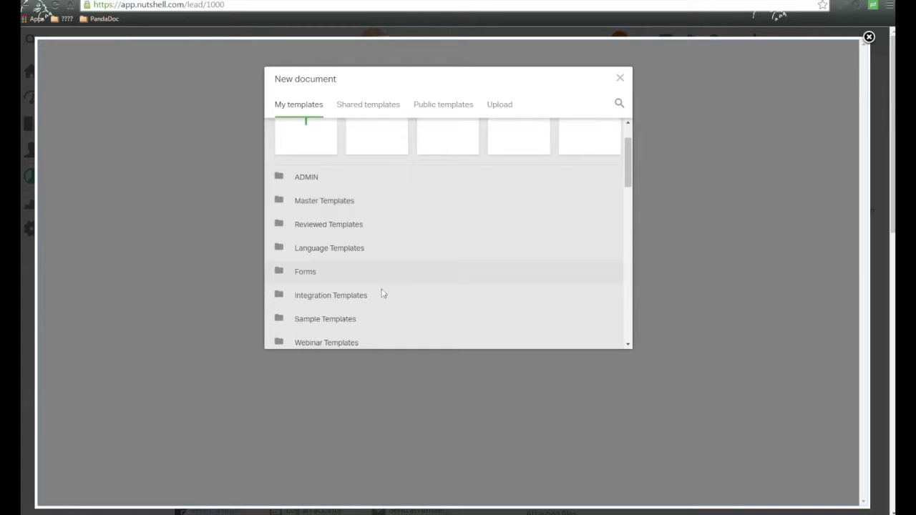
left_click(382, 300)
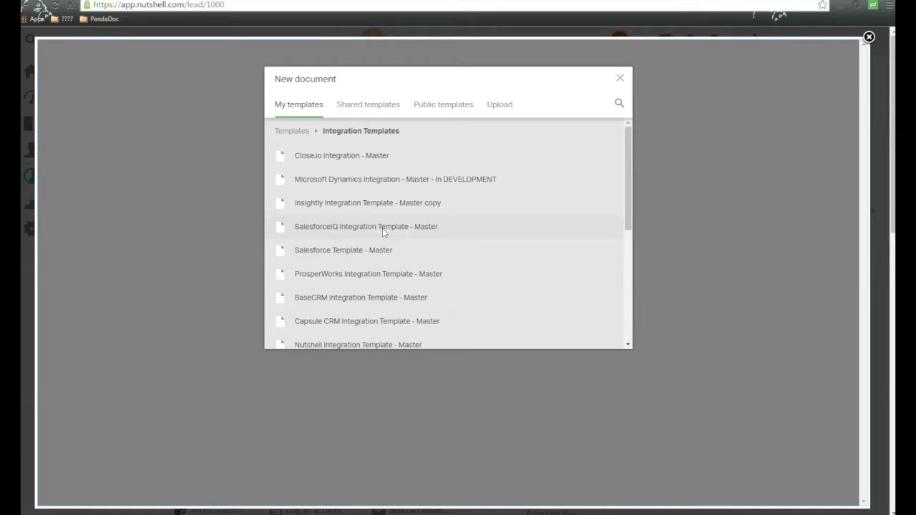
scroll(384, 274, "down", 1)
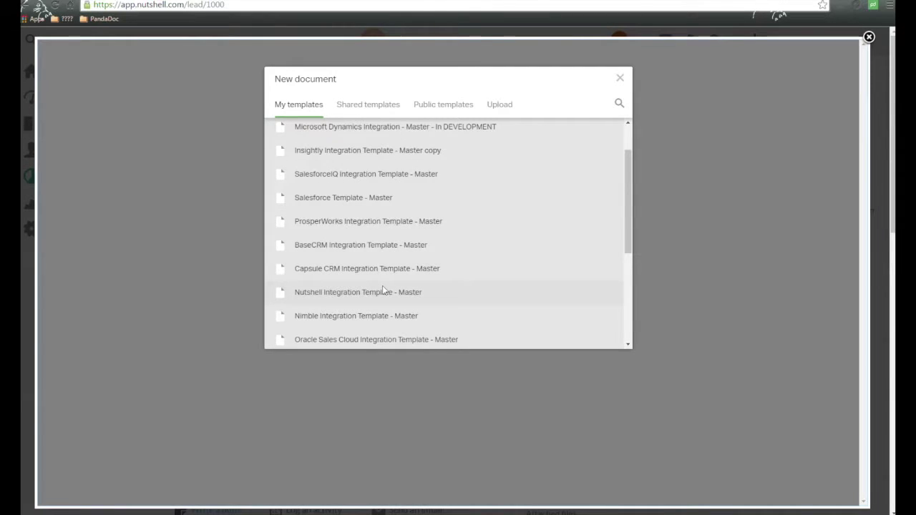
left_click(383, 290)
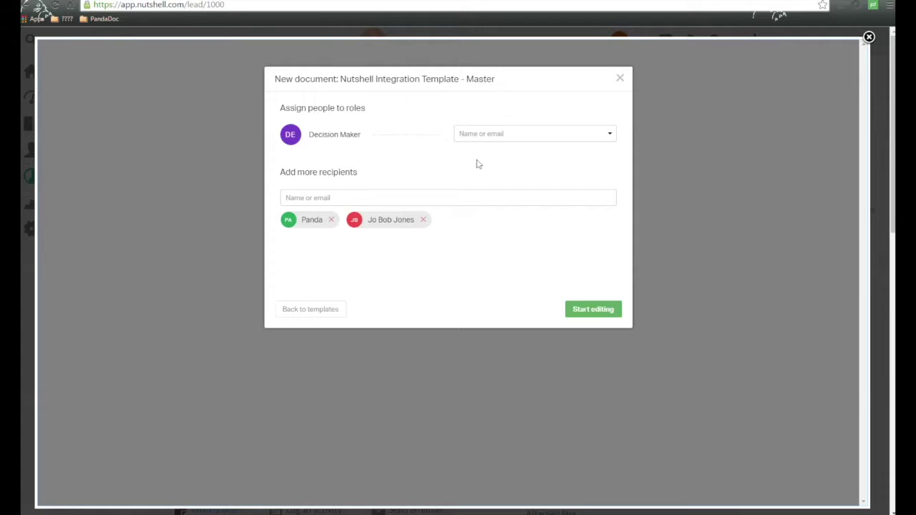
Assign the lead's contact to the Decision Maker role and start editing the new document
left_click_drag(283, 112, 397, 116)
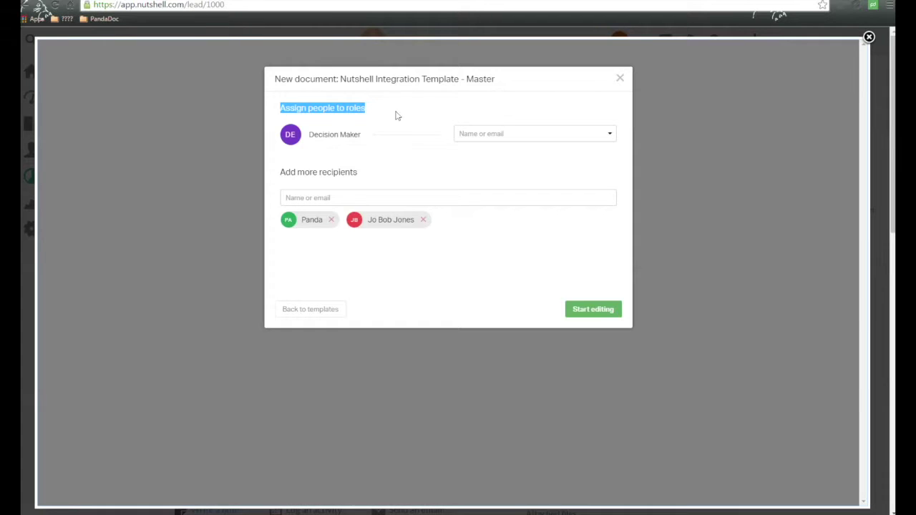
left_click(555, 136)
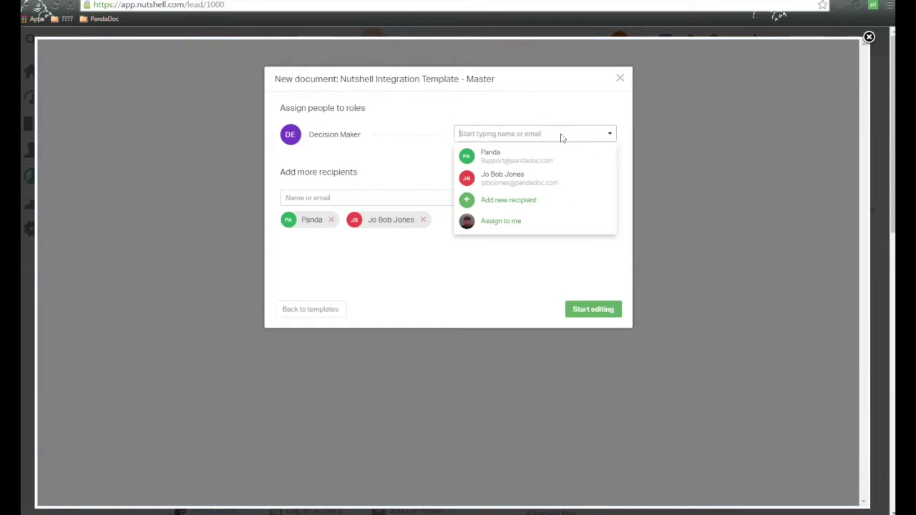
left_click(502, 178)
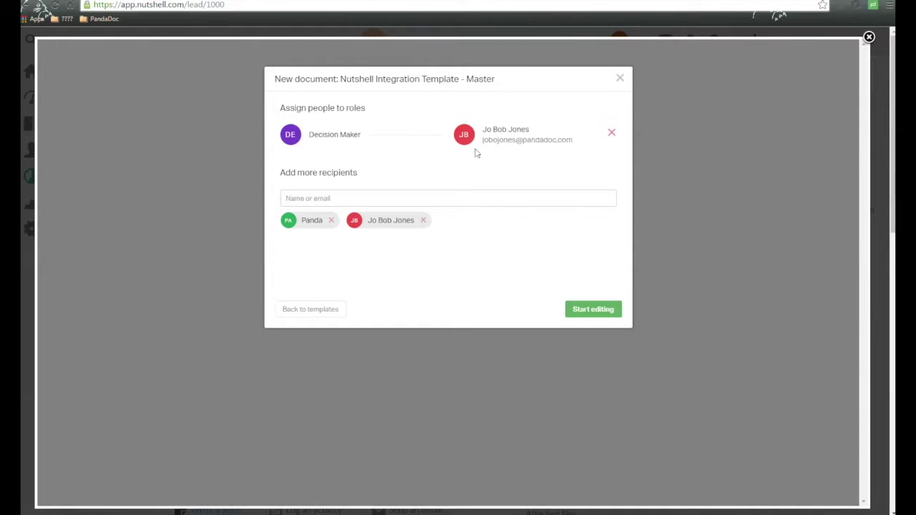
left_click_drag(360, 136, 309, 140)
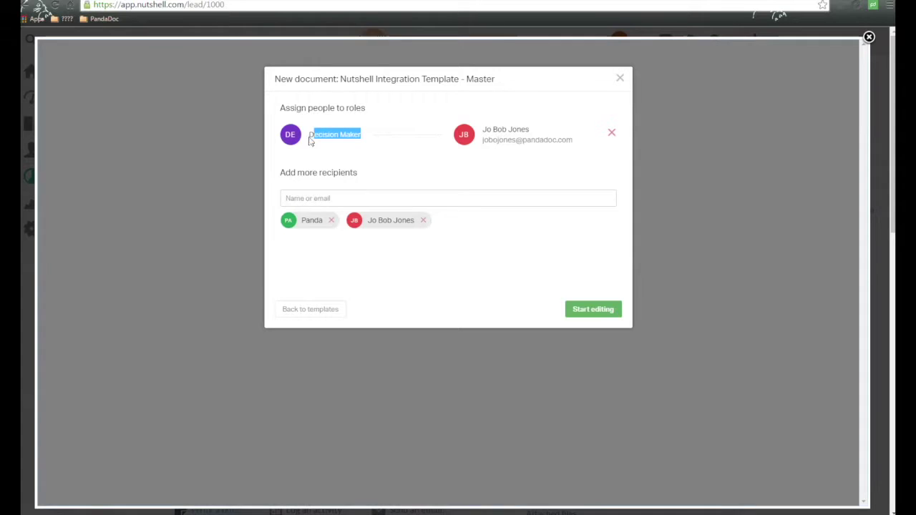
left_click(596, 312)
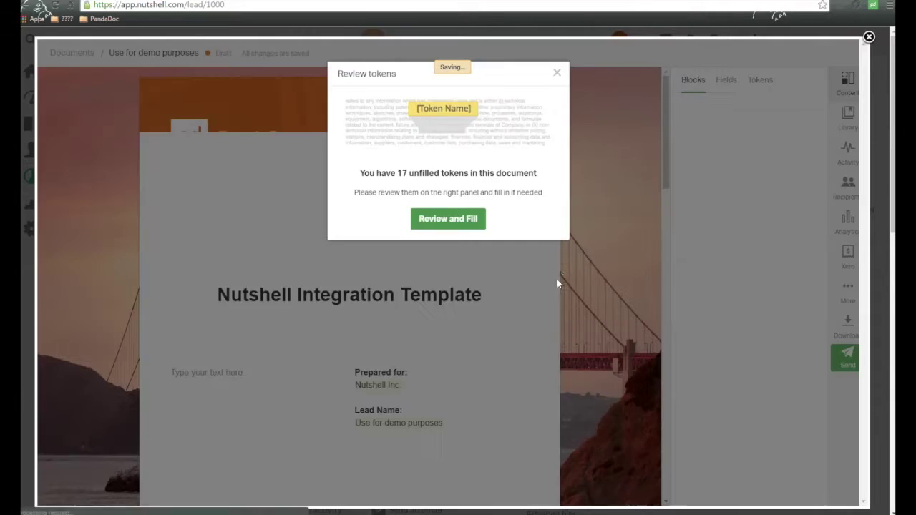
Dismiss the token review prompt and examine the role token values in the PandaDoc Roles table
left_click(557, 283)
scroll(544, 298, "down", 3)
scroll(538, 291, "down", 5)
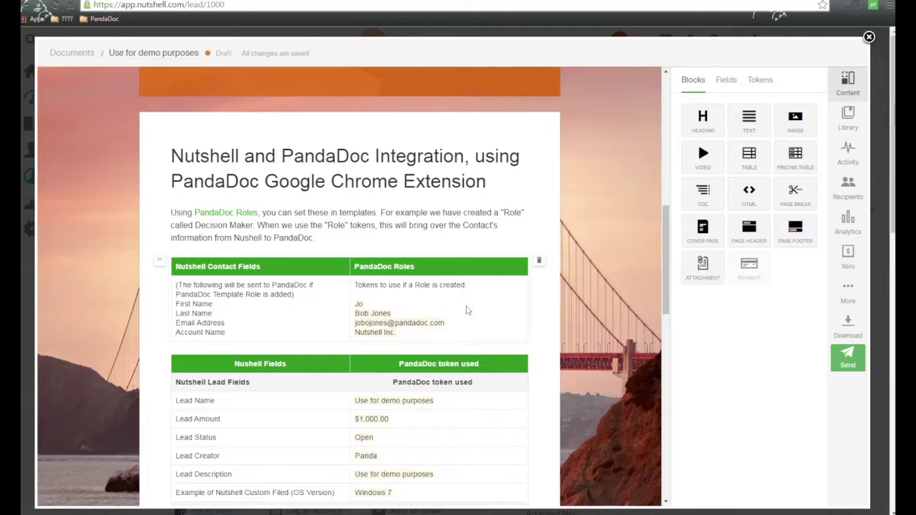
scroll(466, 315, "down", 1)
left_click(349, 259)
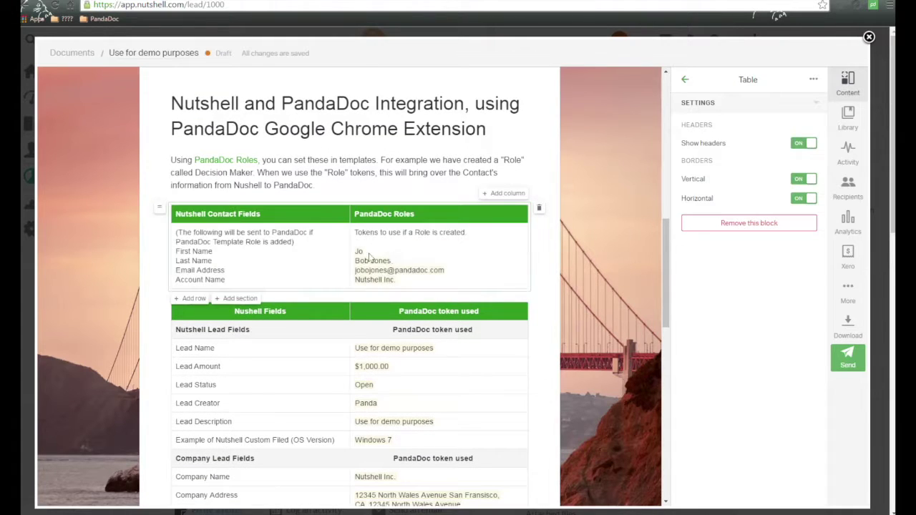
Examine the lead, company and contact token values and the pricing table at the end of the document
scroll(451, 268, "down", 1)
scroll(459, 265, "down", 1)
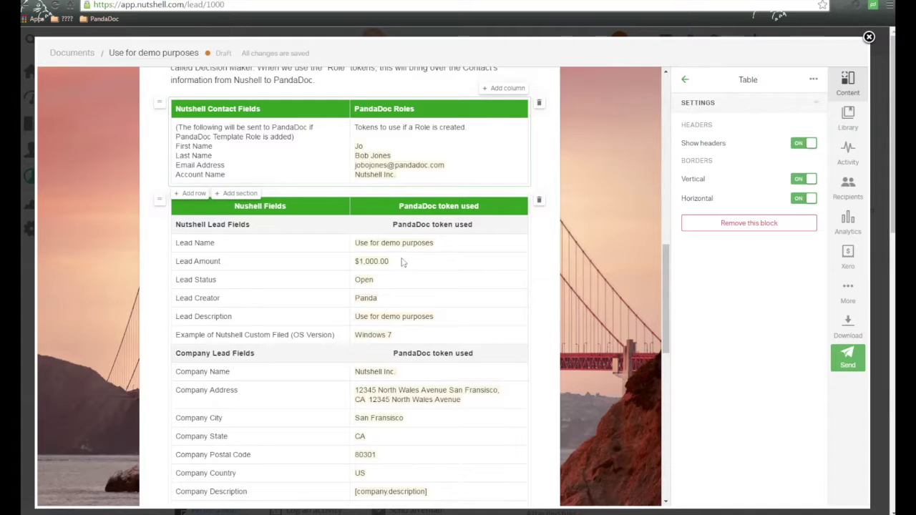
scroll(442, 283, "down", 1)
scroll(443, 271, "down", 1)
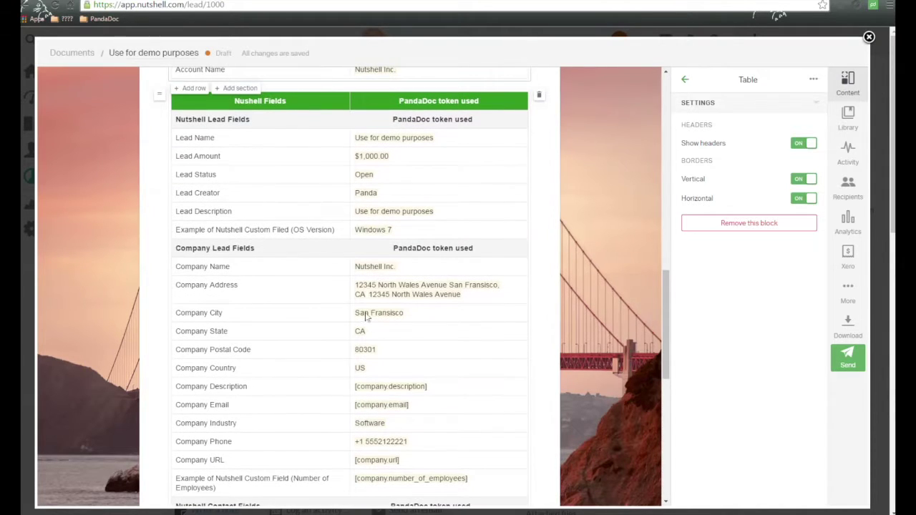
scroll(481, 311, "down", 2)
scroll(481, 311, "down", 2)
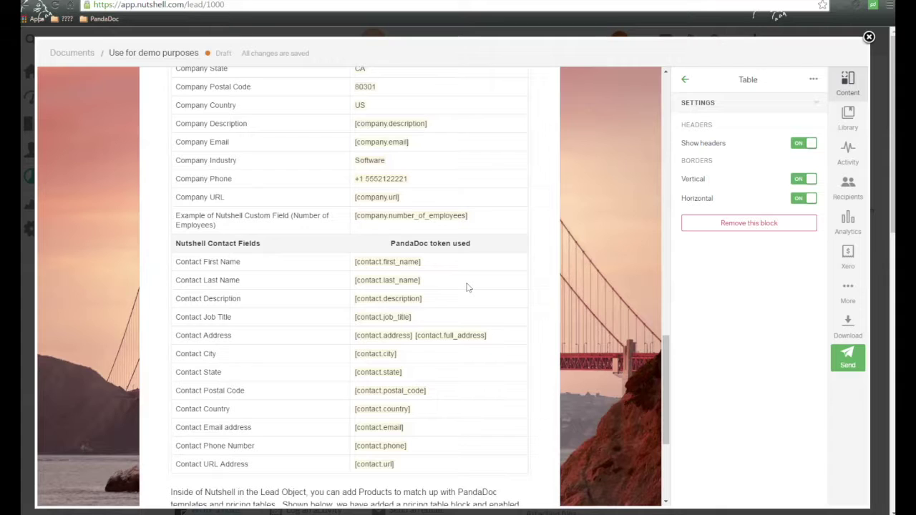
scroll(466, 288, "up", 2)
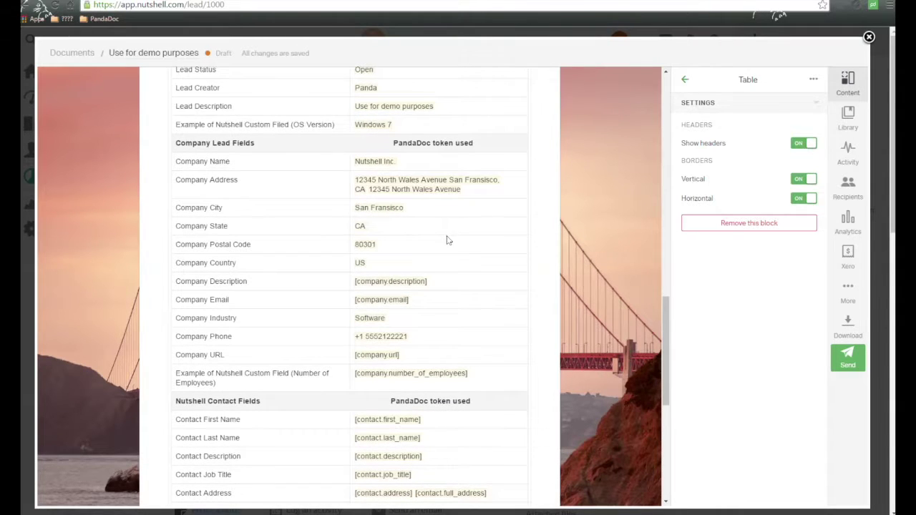
scroll(450, 243, "down", 1)
scroll(451, 248, "down", 3)
scroll(451, 248, "down", 1)
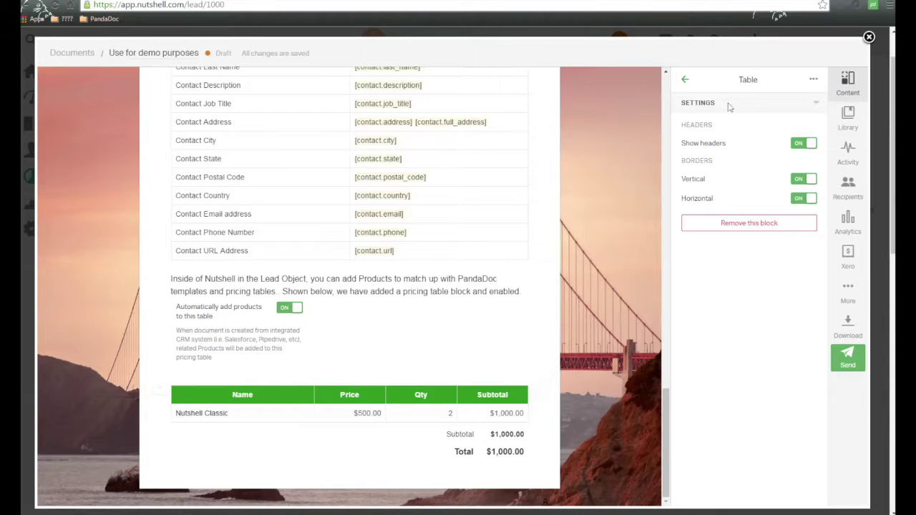
Leave the table settings, return to the PandaDoc Roles table and show the fields available for the document
left_click(685, 80)
left_click_drag(667, 408, 671, 236)
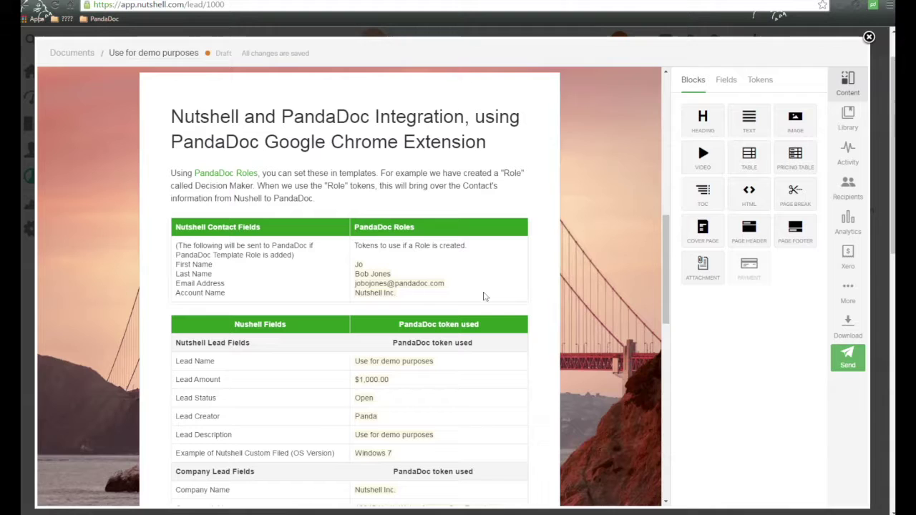
left_click(727, 83)
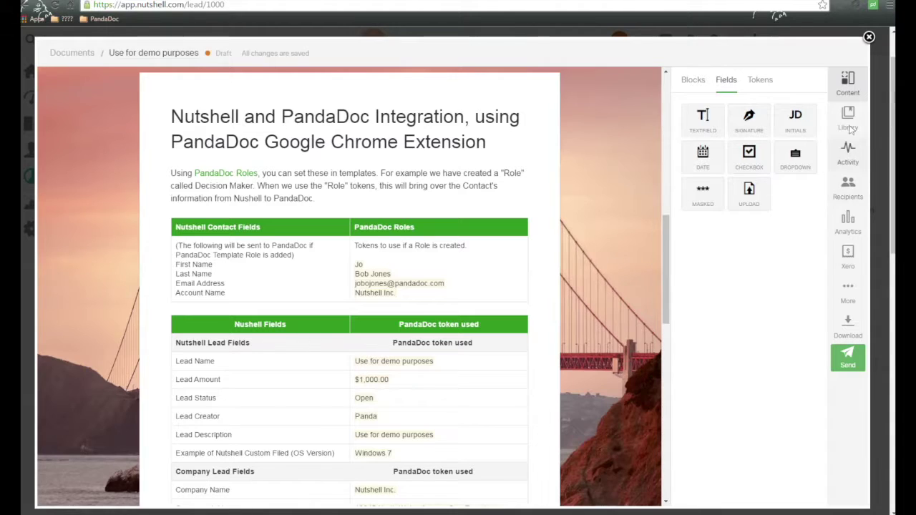
Open the content library and preview the "Managed Services - HD/NA/DP copy" and "May 25th Content Block" items
left_click(848, 120)
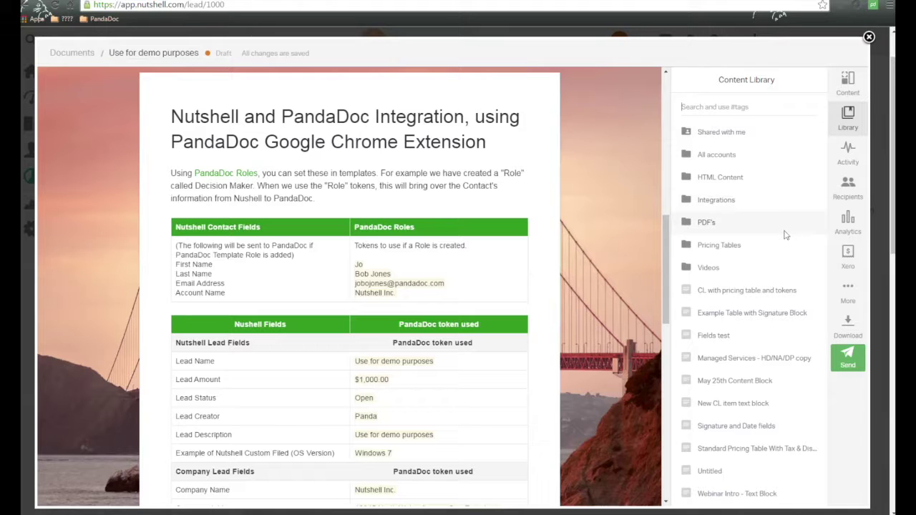
mouse_move(687, 360)
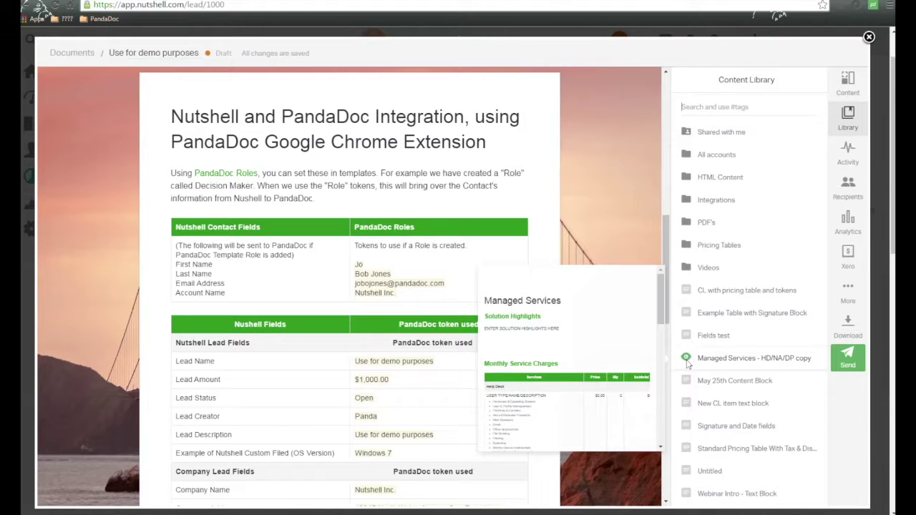
mouse_move(689, 383)
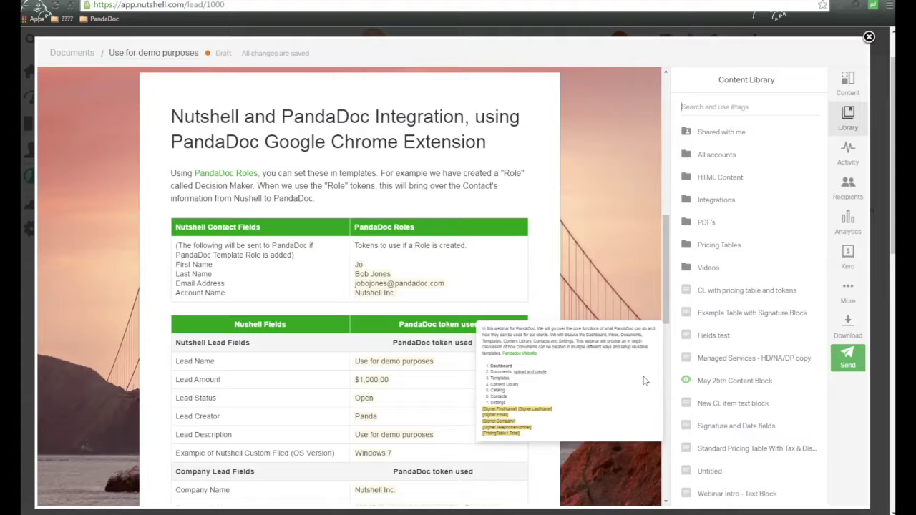
left_click_drag(688, 383, 737, 383)
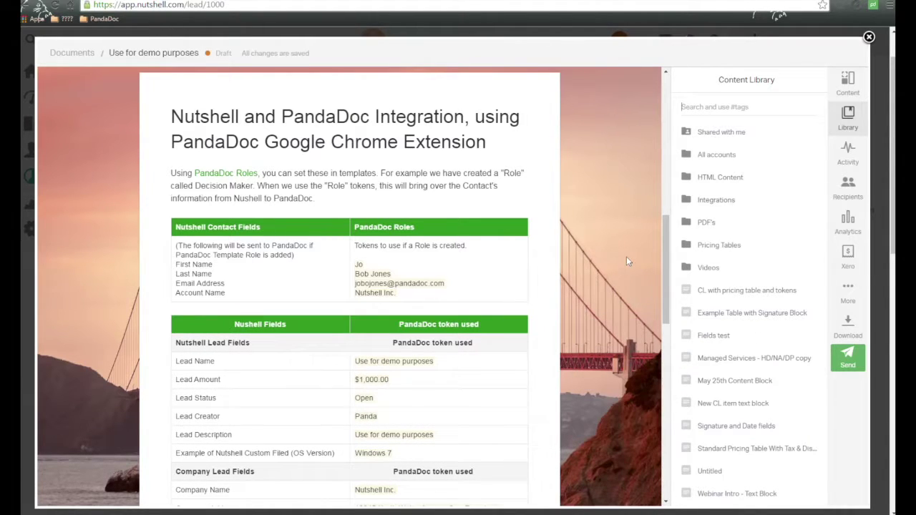
Begin sending the document, renaming it "Quote for" followed by the contact's first name, and save the name
left_click(850, 358)
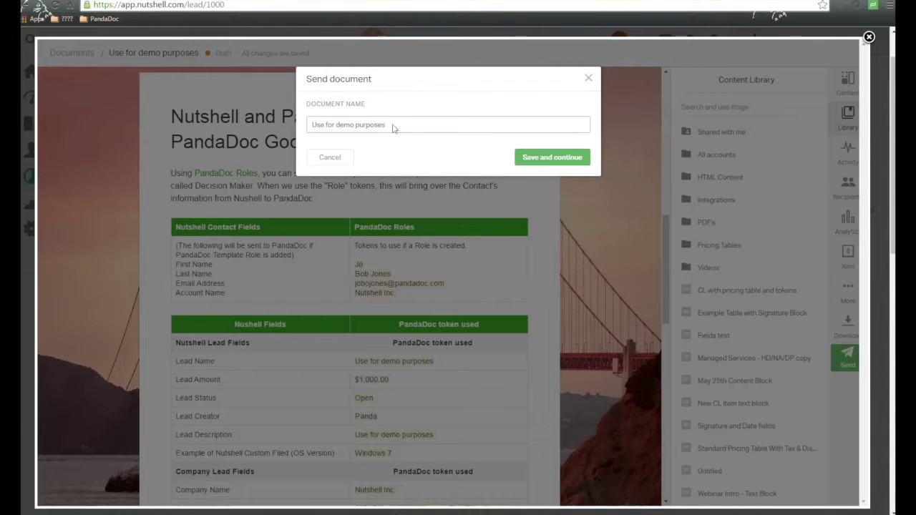
left_click(309, 133)
type("Quote")
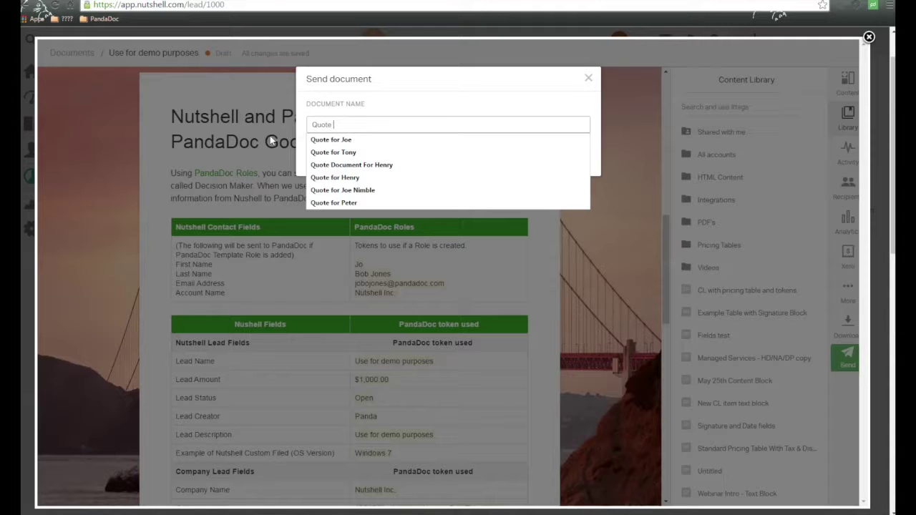
type(" for Joe")
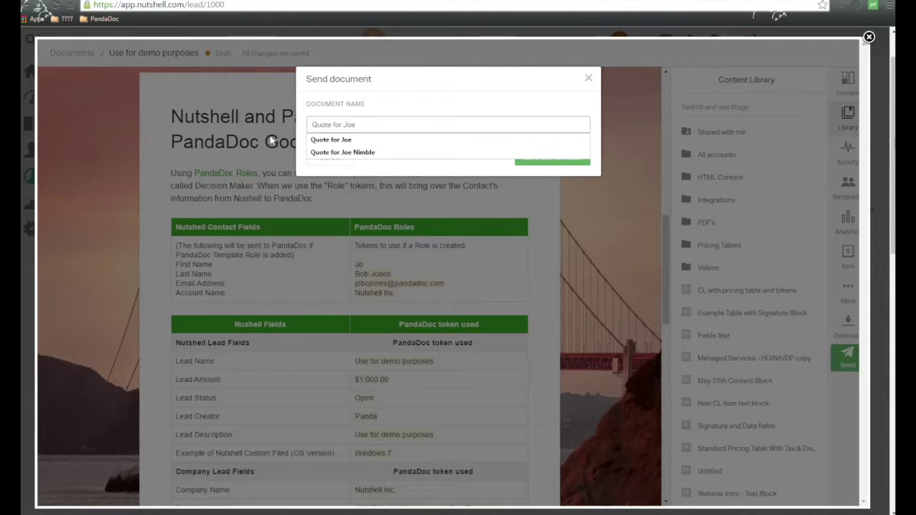
left_click(494, 142)
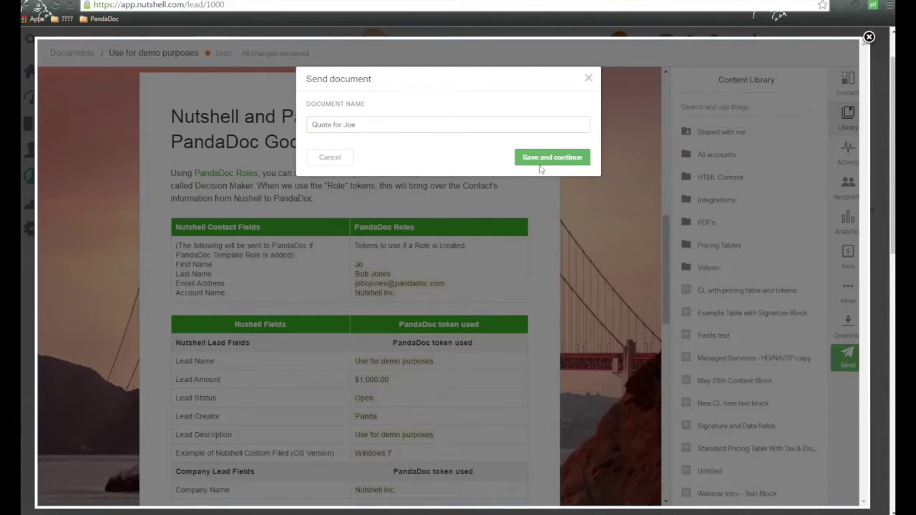
left_click(579, 164)
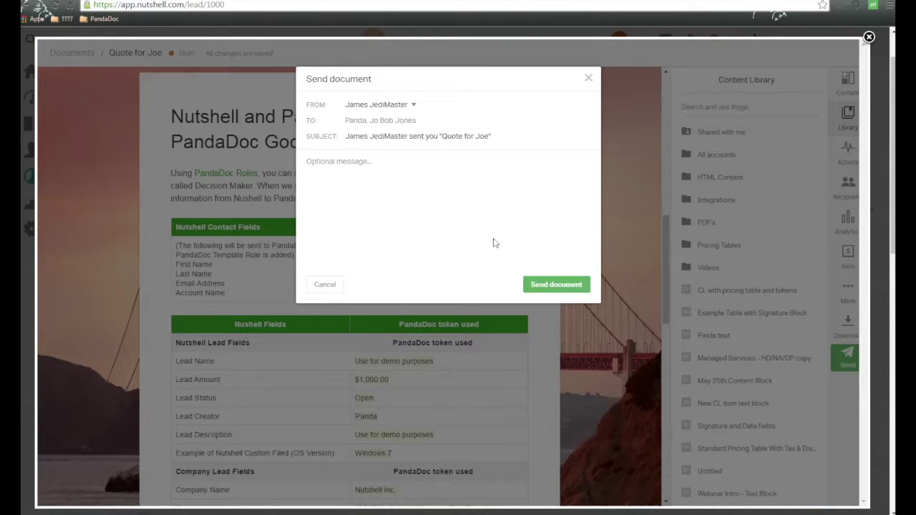
Send the document to its recipients without an optional message and close the document view
left_click(571, 286)
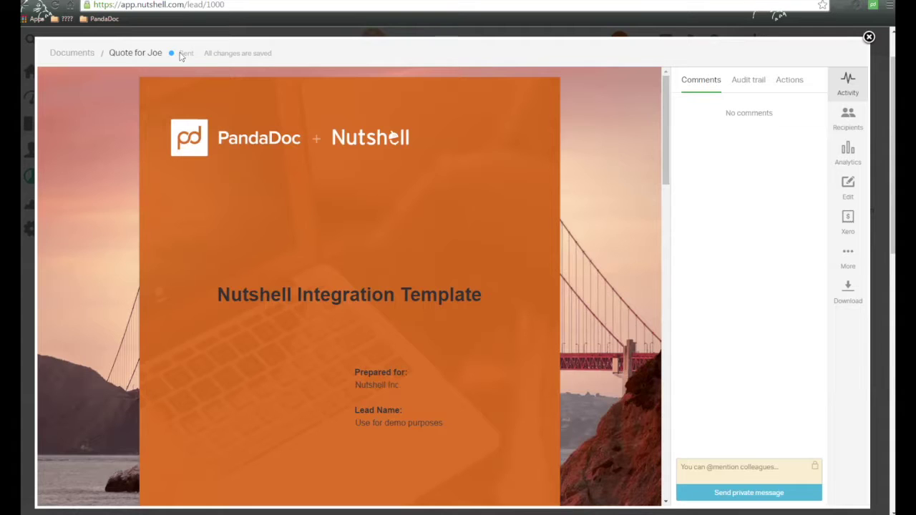
double_click(185, 54)
left_click(871, 38)
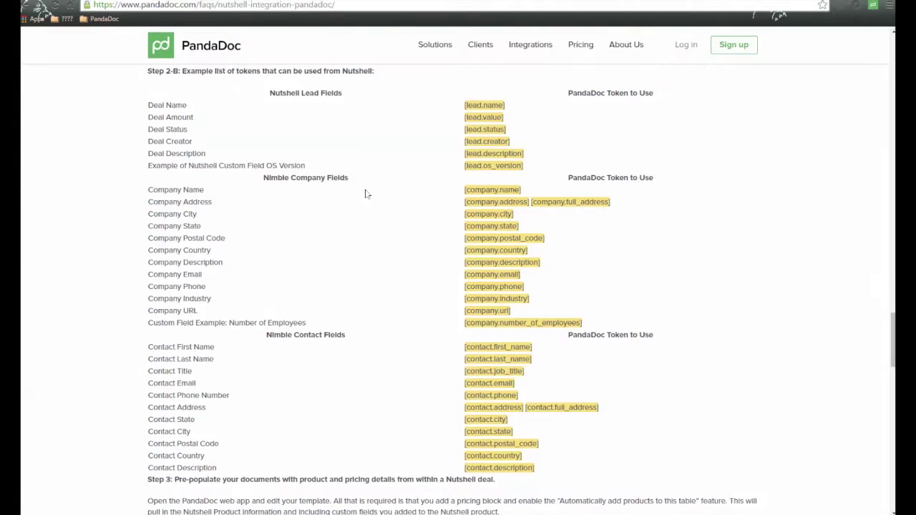
Go back to the introduction of the Nutshell integration FAQ article on the PandaDoc website
scroll(423, 247, "up", 15)
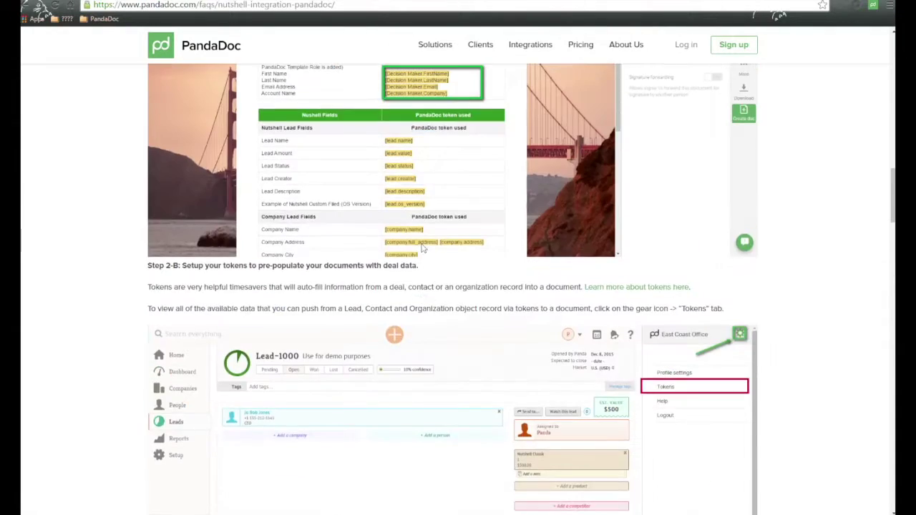
scroll(423, 247, "up", 15)
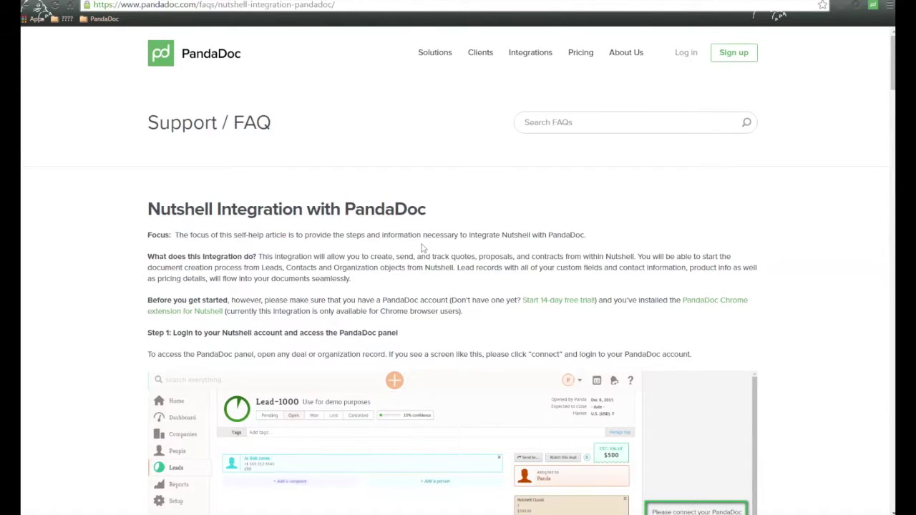
scroll(422, 247, "down", 1)
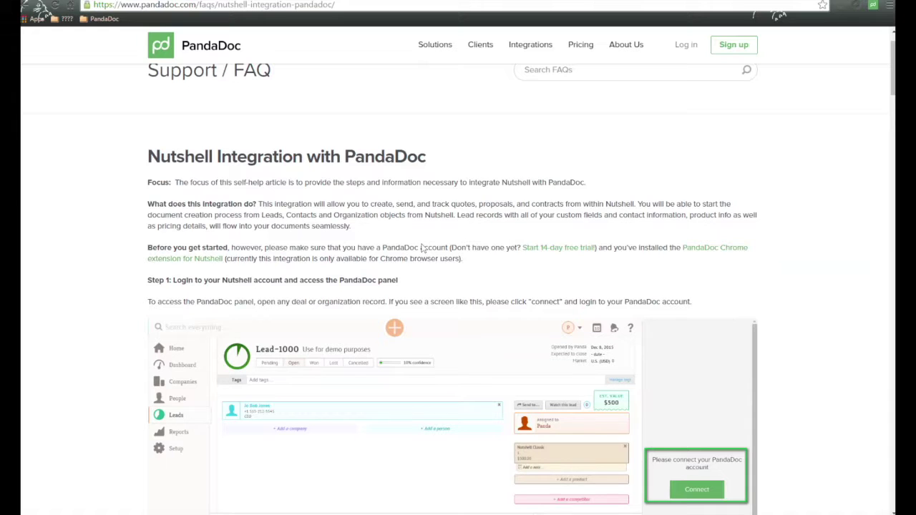